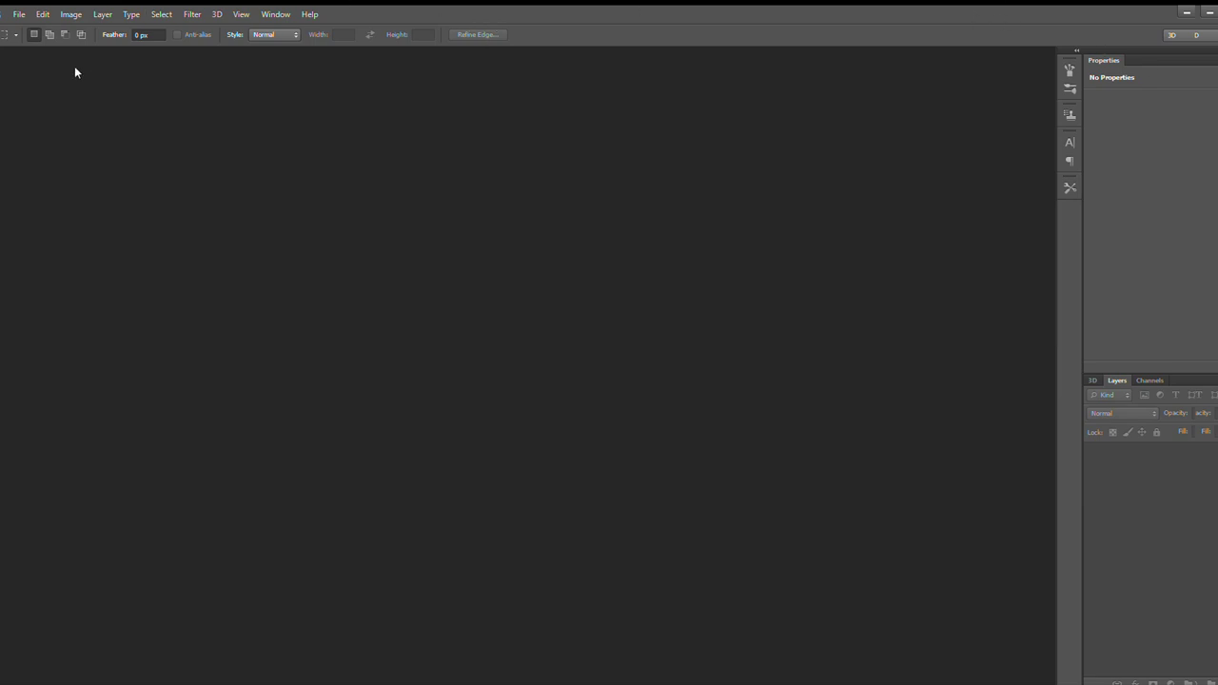
- Create a new untitled document with a transparent background and a single Layer 1
left_click(34, 34)
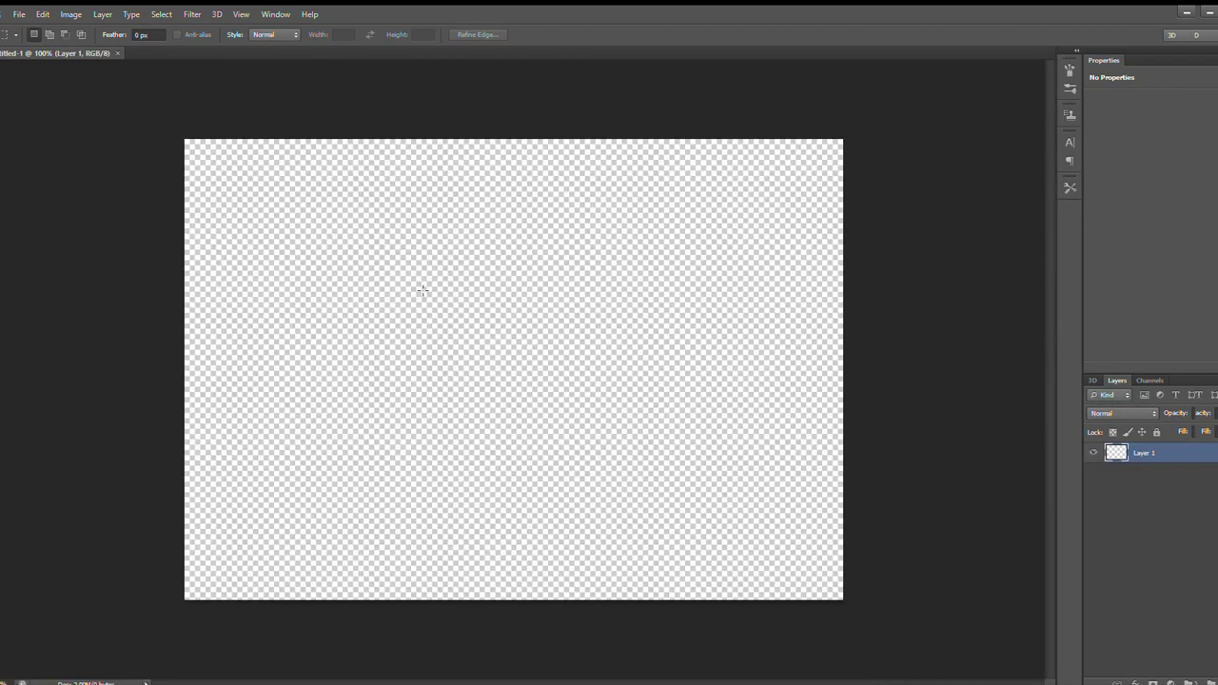
- Type bold green 280 pt 'GG' text near the canvas centre and commit it
key("t")
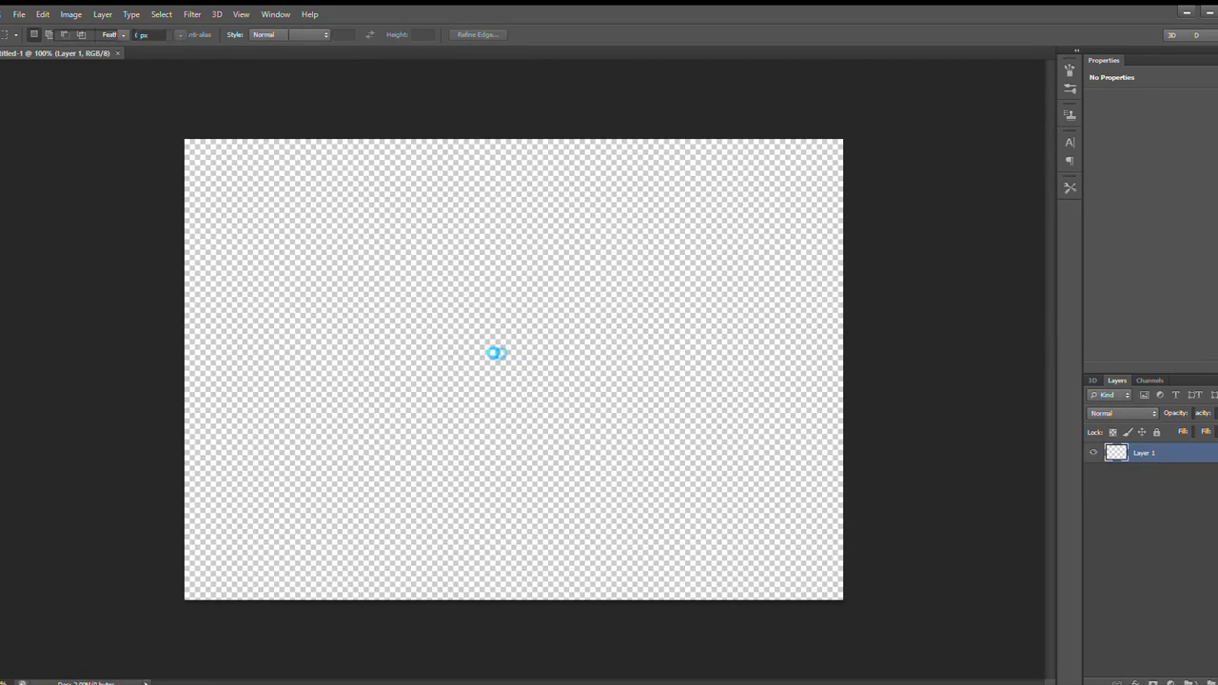
left_click(456, 361)
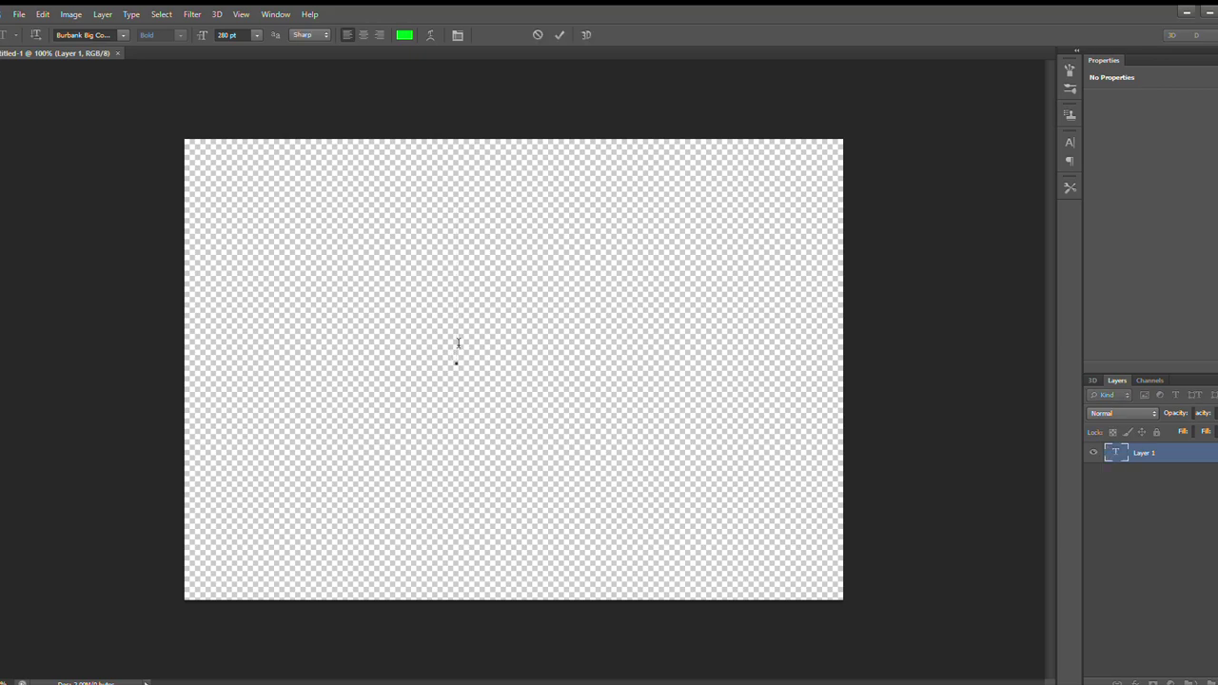
type("GG")
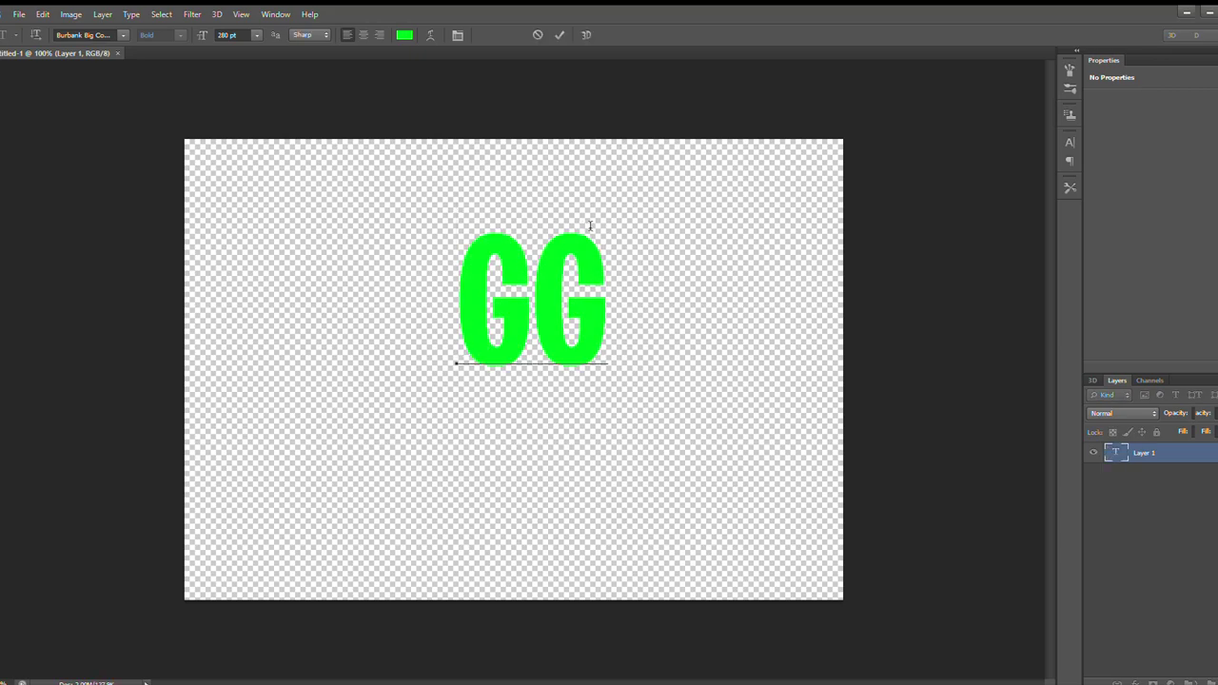
left_click(559, 34)
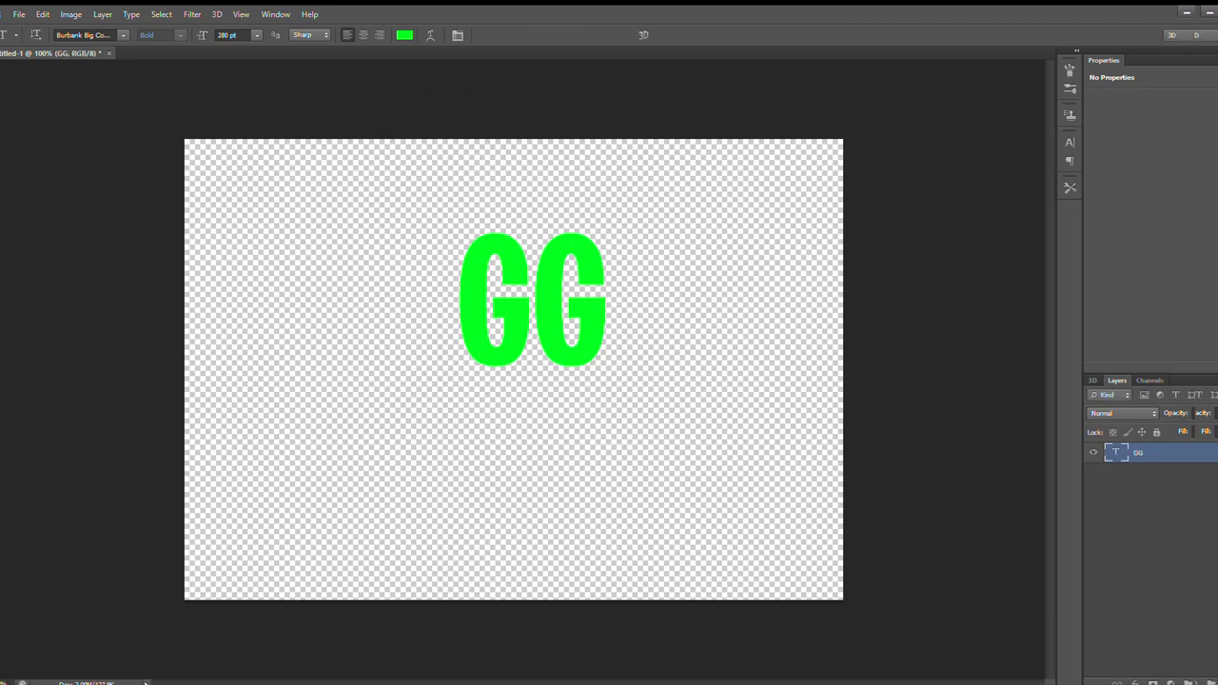
left_click(579, 268)
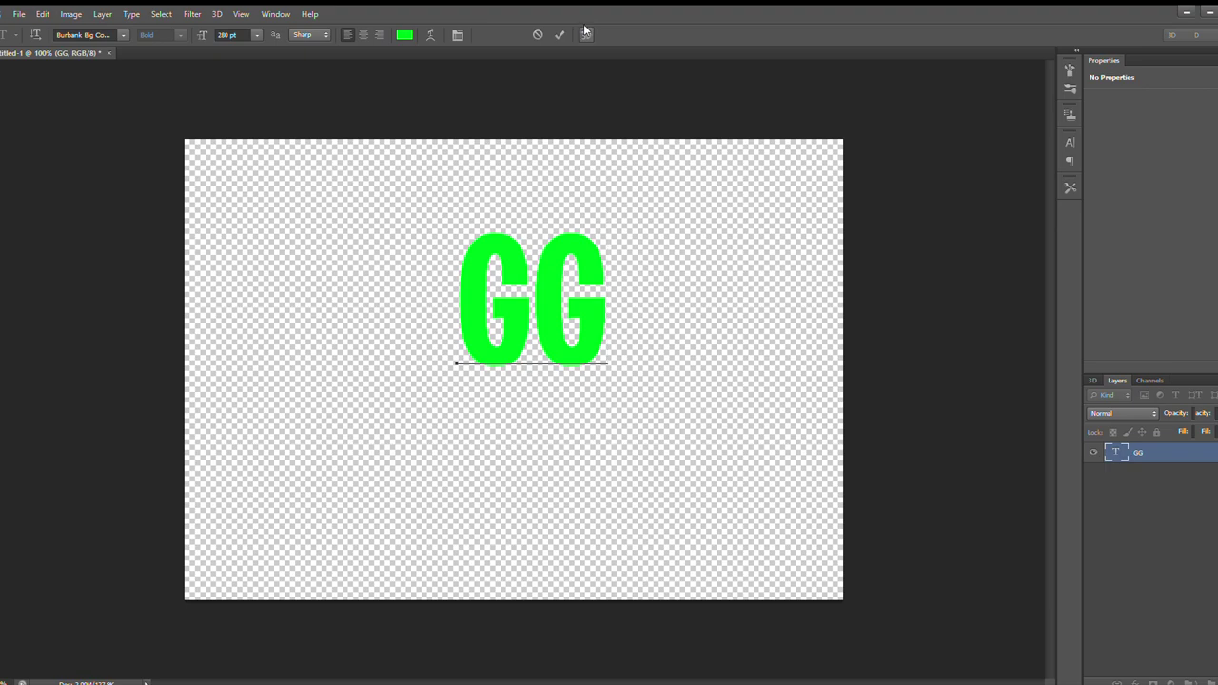
key("ctrl+Return")
- Extrude the GG text into 3D and orbit it so its dark sides show
left_click(643, 34)
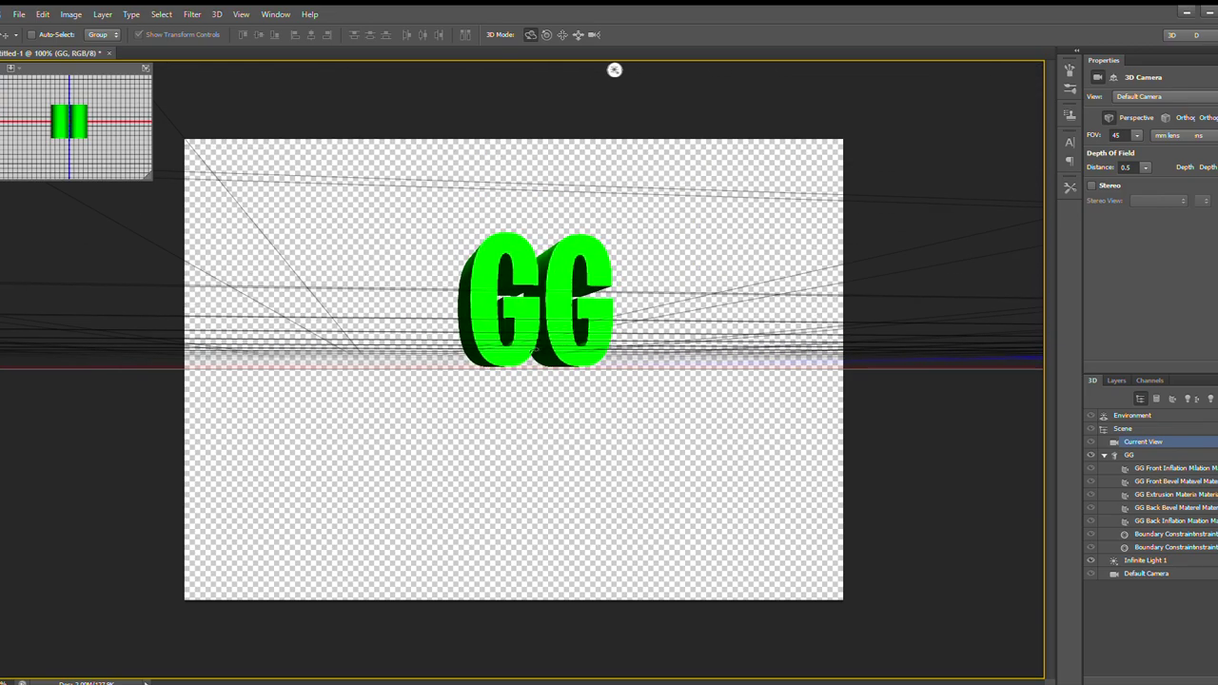
left_click_drag(554, 348, 657, 292)
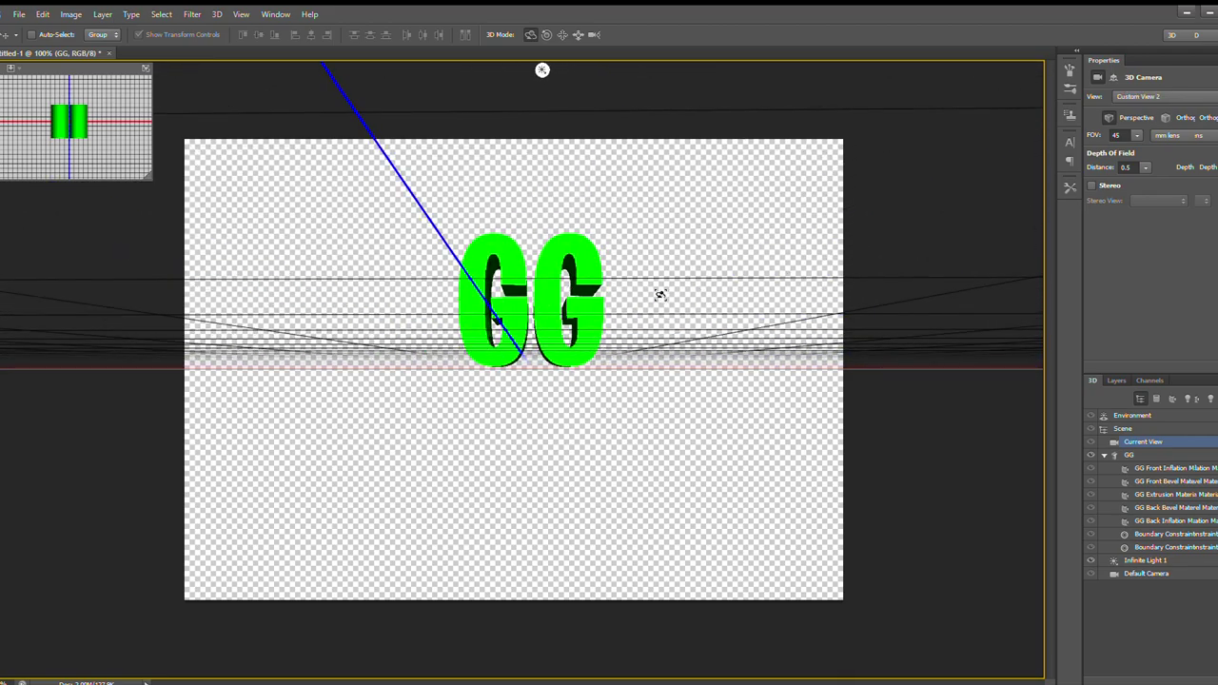
left_click(1116, 380)
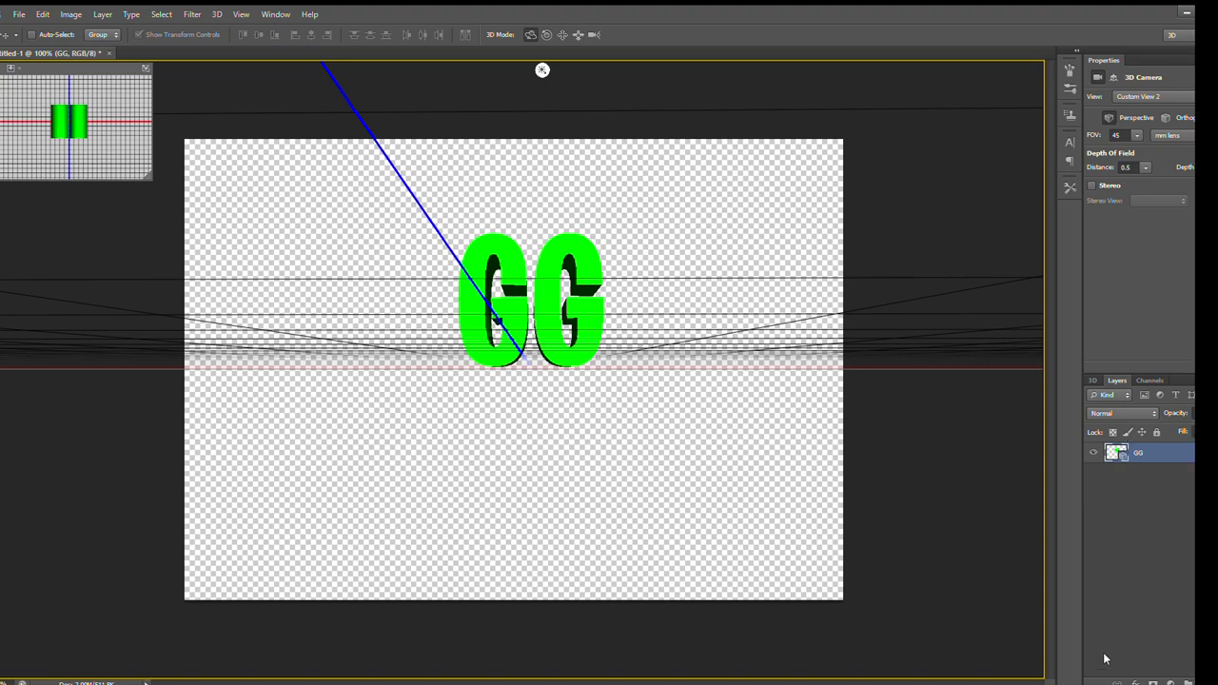
- Move the 3D GG text lower and to the right, then nudge it slightly up
left_click(544, 498)
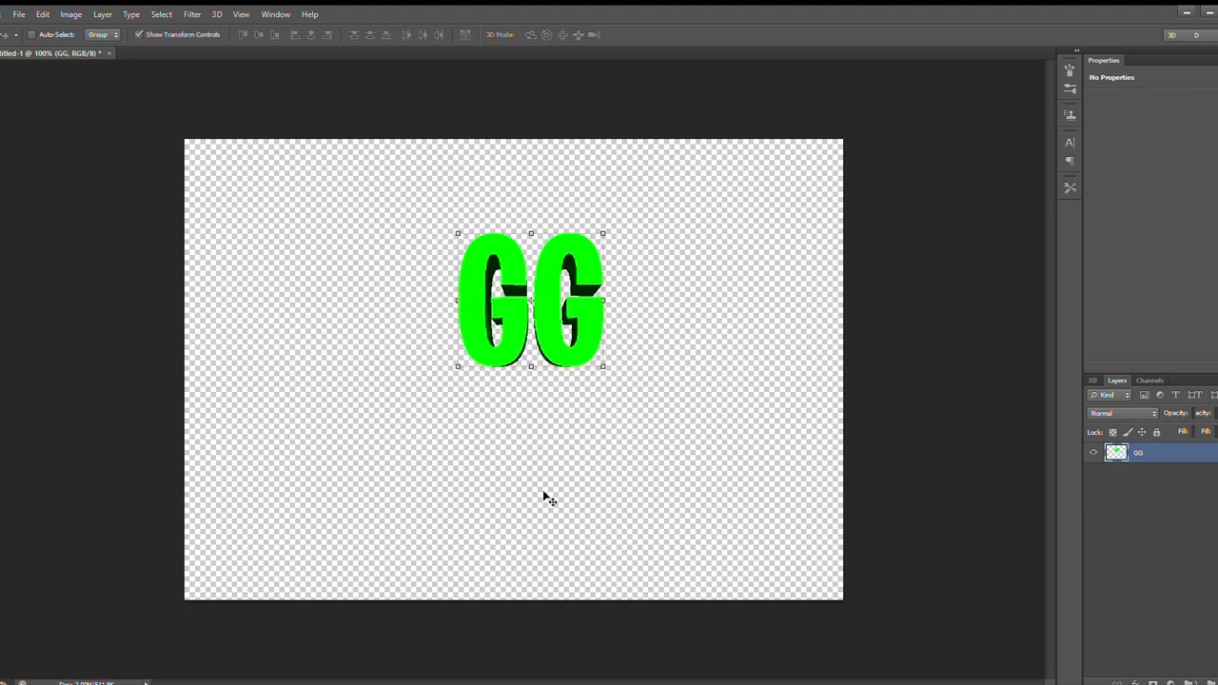
left_click_drag(564, 320, 526, 419)
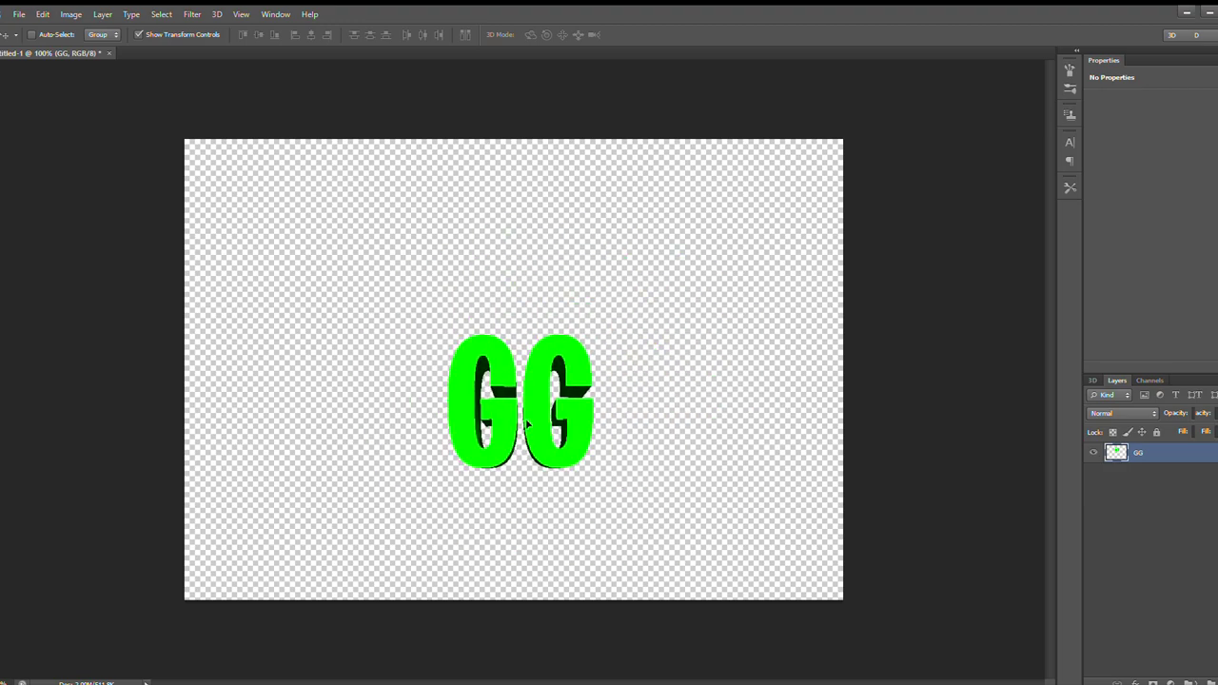
left_click_drag(562, 451, 577, 442)
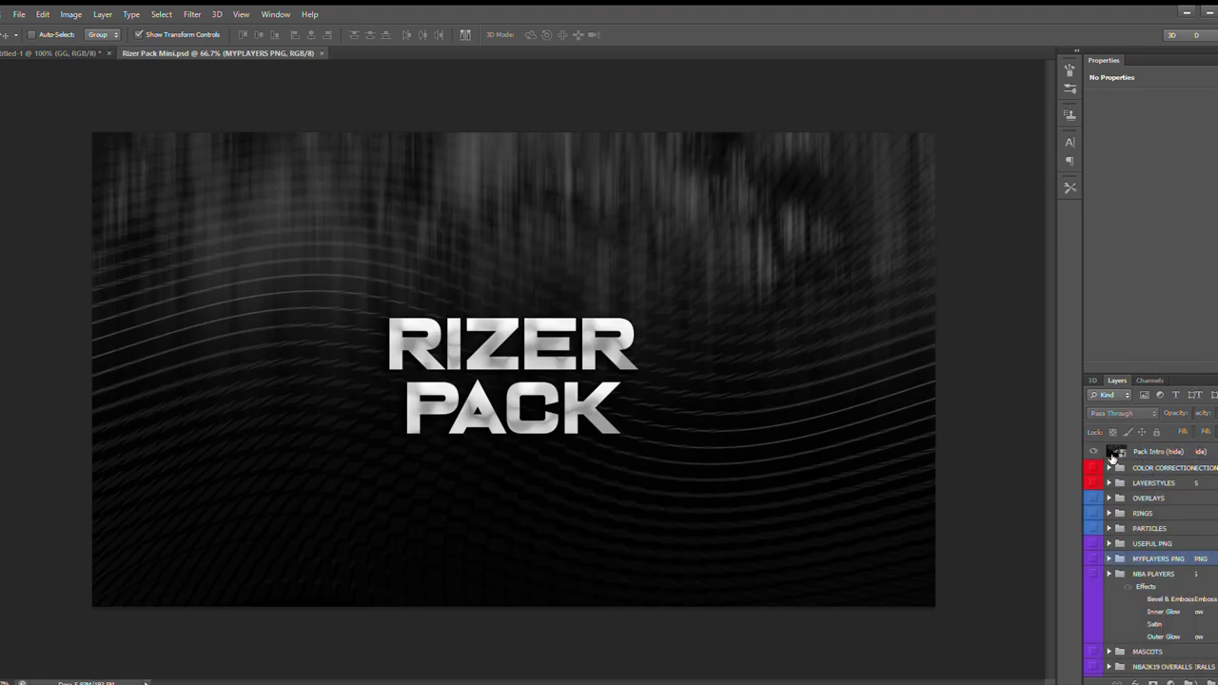
- Hide the Pack Intro layer and expand the LAYERSTYLES and 3D Layerstyles groups
left_click(1093, 451)
left_click(1109, 482)
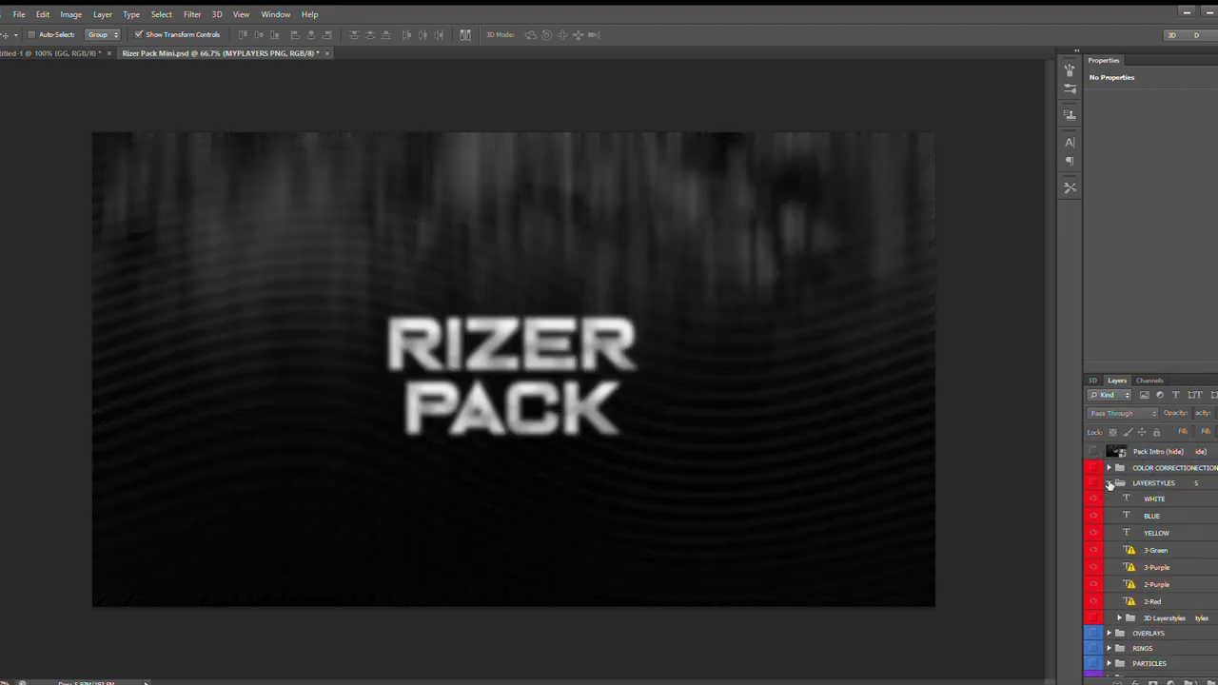
left_click(1118, 618)
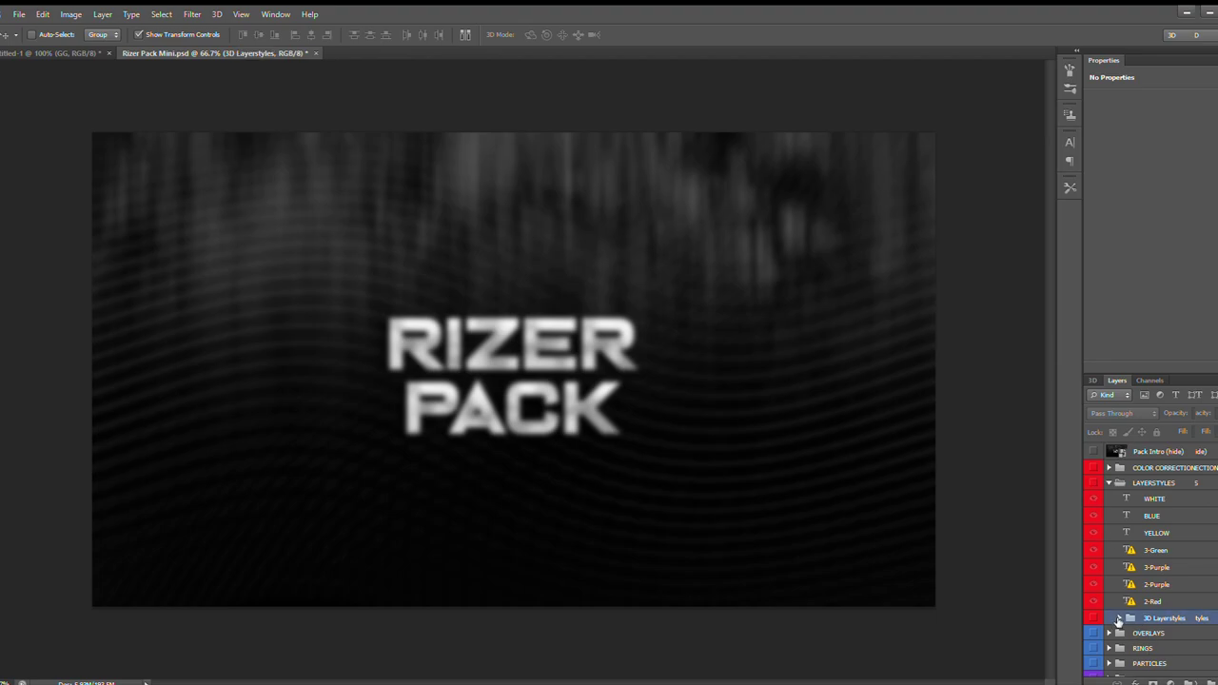
left_click(1119, 618)
- Hide the WHITE, YELLOW, 3-Green, 3-Purple, 2-Purple and 2-Red preview texts
left_click(1094, 499)
left_click(1093, 515)
left_click(1093, 533)
left_click(1093, 550)
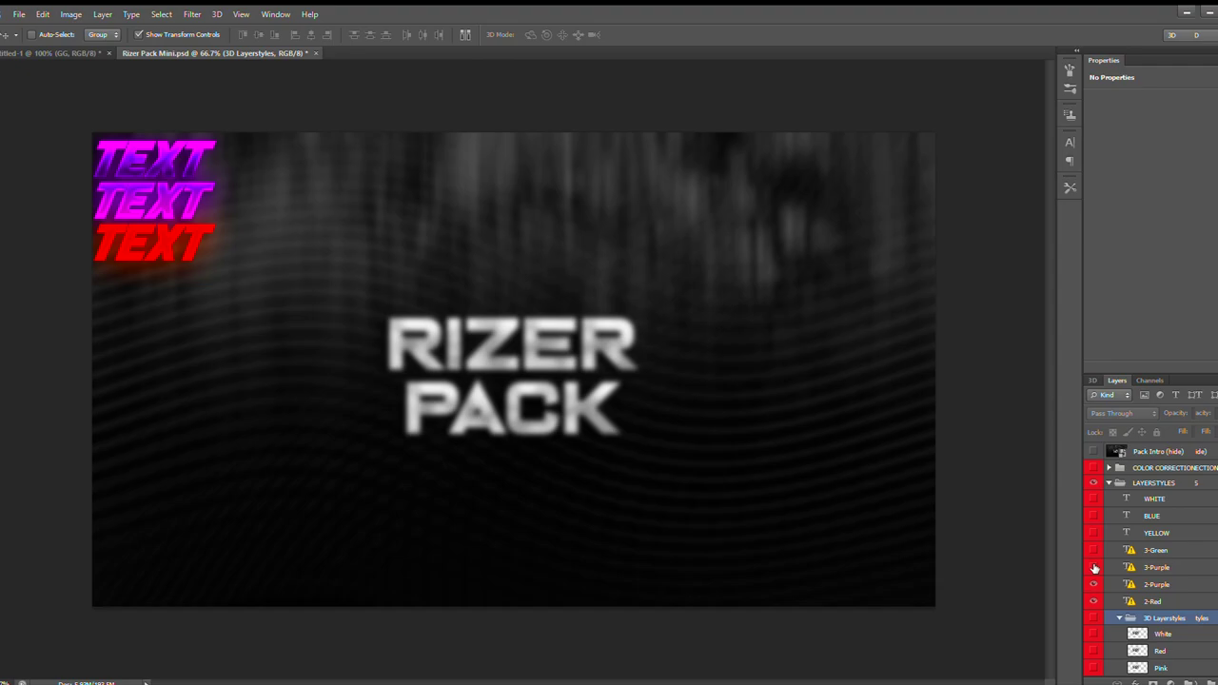
left_click(1093, 567)
left_click(1093, 584)
left_click(1093, 601)
scroll(1099, 599, "down", 1)
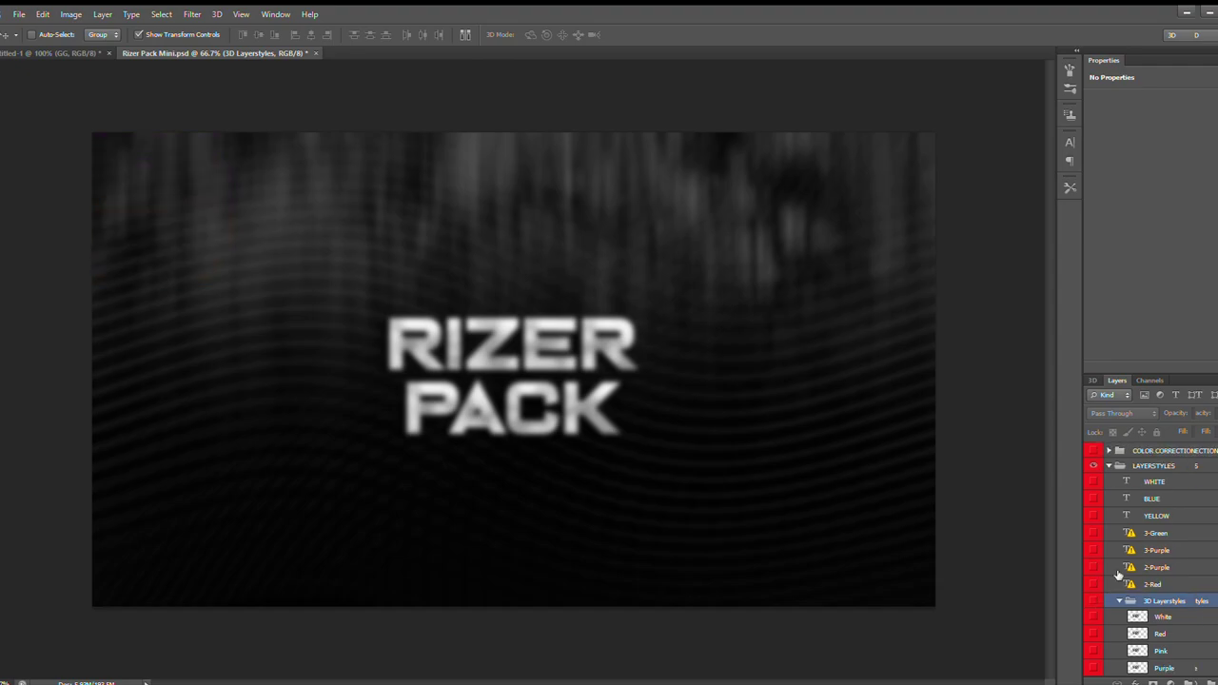
scroll(1101, 552, "down", 1)
- Preview the white and red VEN presets, then show the Green one and drag it into the GG document
left_click(1093, 550)
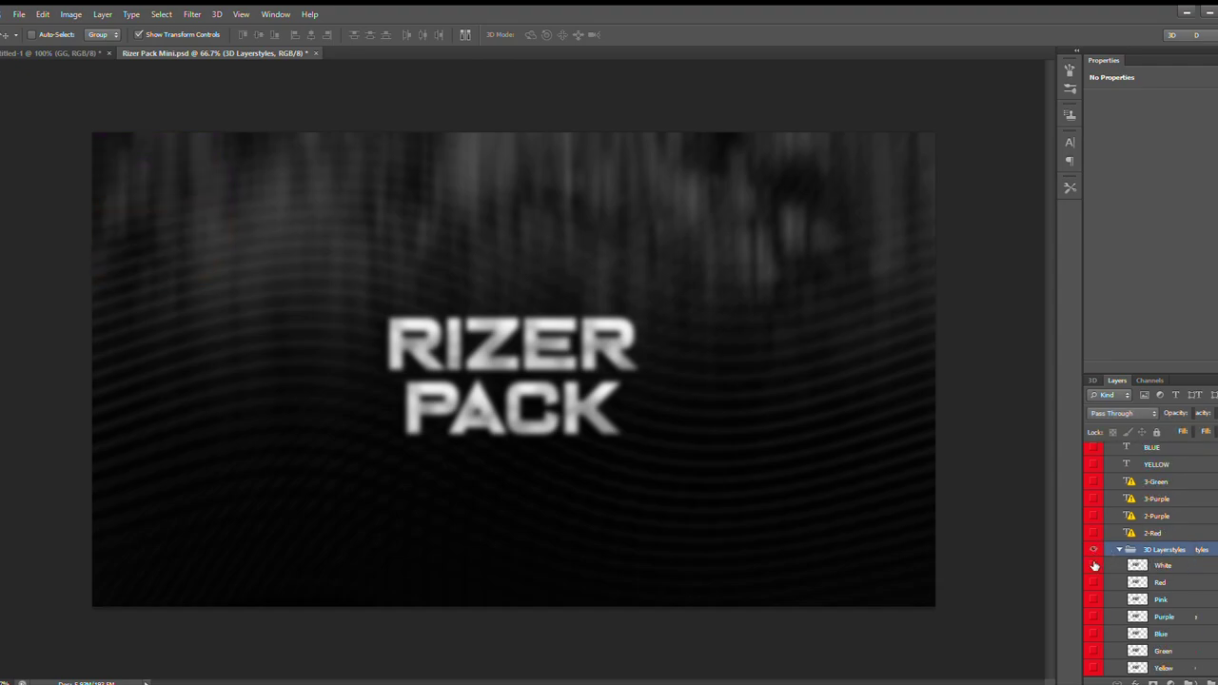
left_click(1094, 565)
left_click(1095, 565)
left_click(1095, 582)
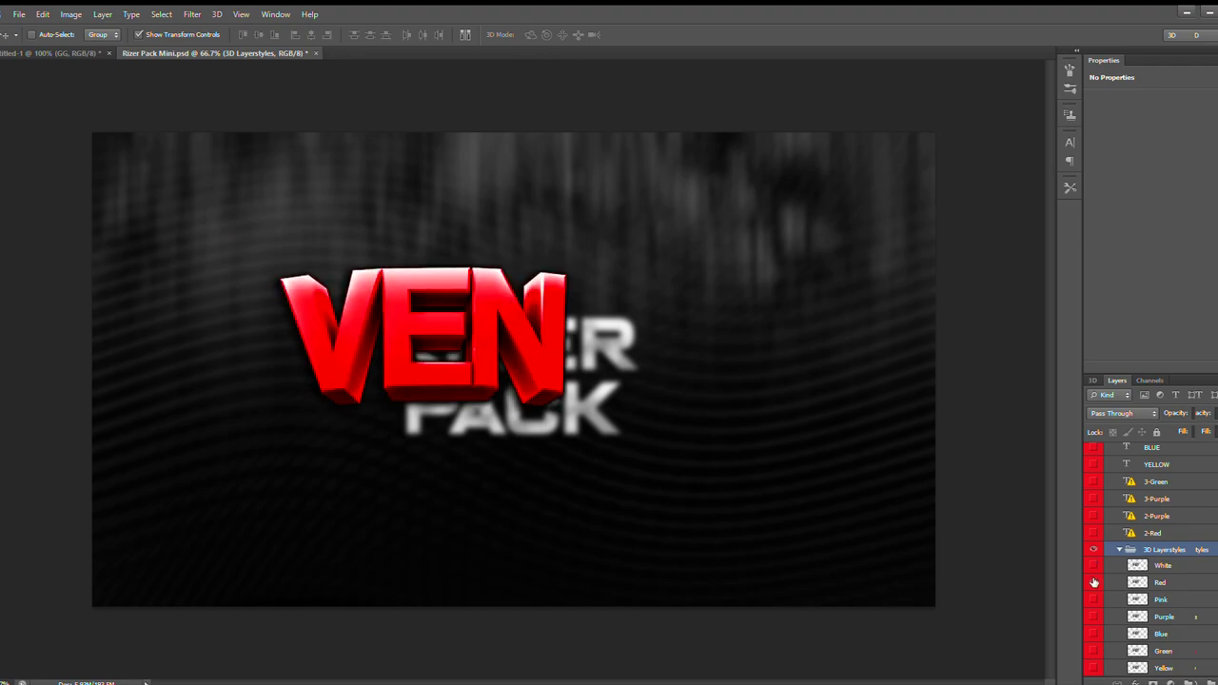
left_click(1094, 582)
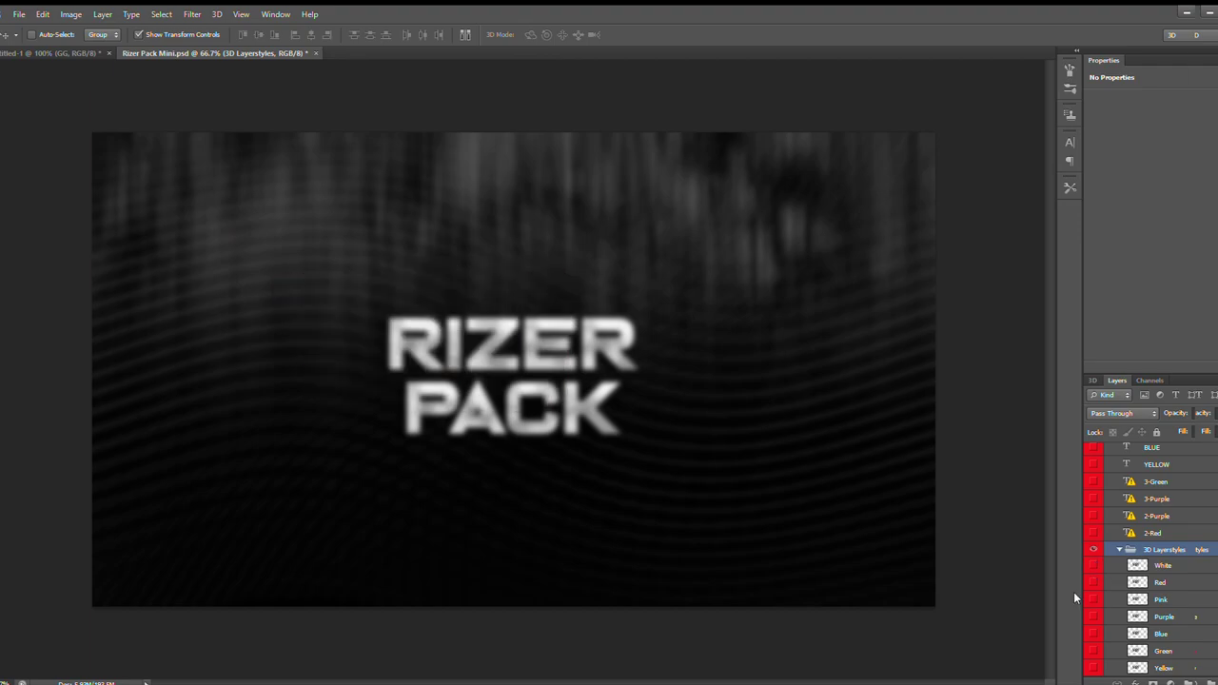
left_click(1095, 651)
left_click(1142, 653)
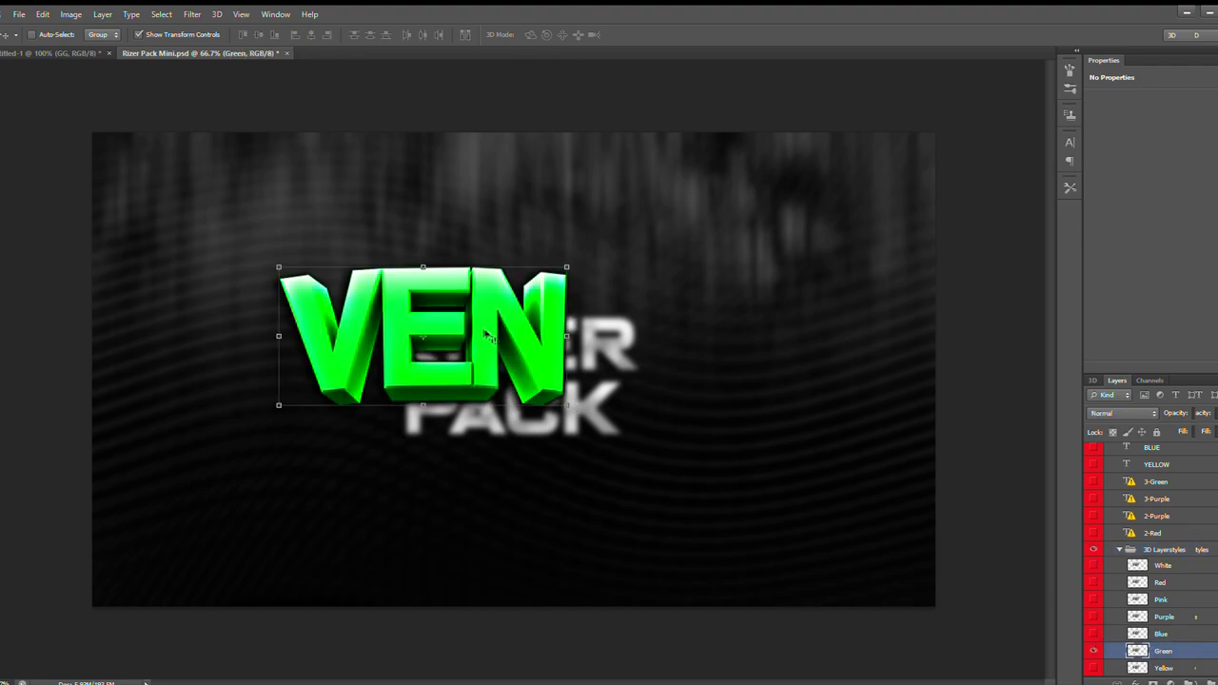
left_click_drag(404, 273, 509, 219)
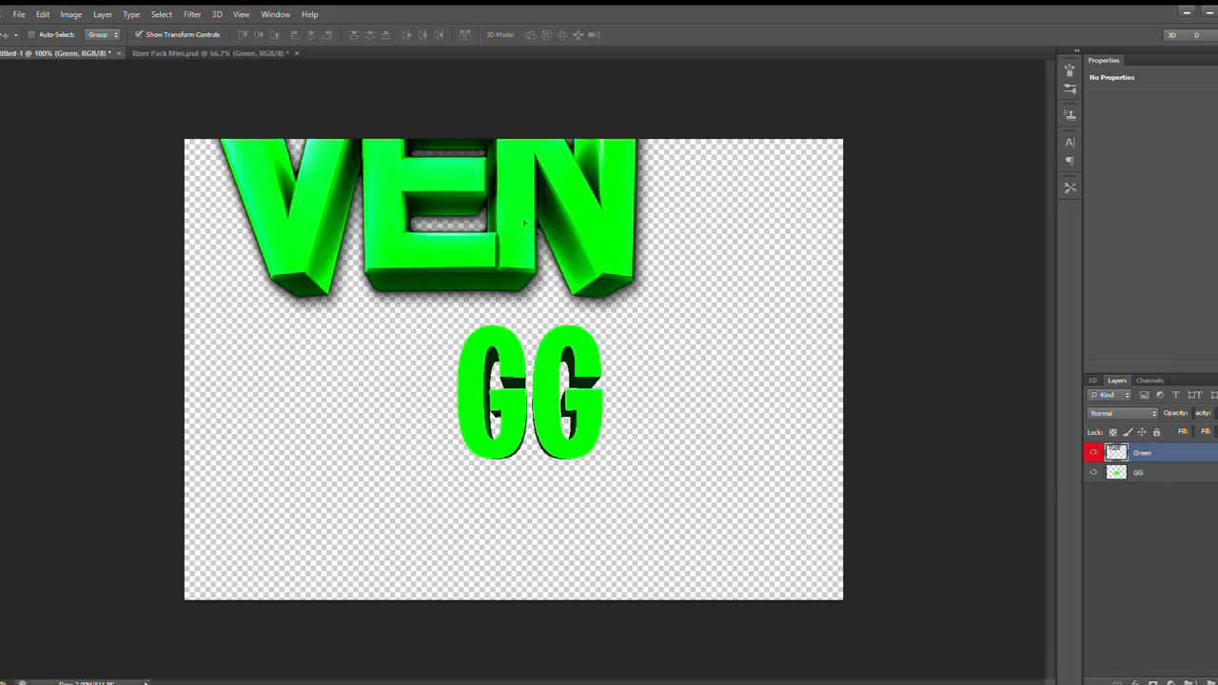
- Move the GG text down and right so it sits centred beneath the green VEN
left_click(1178, 471)
left_click_drag(578, 436, 610, 466)
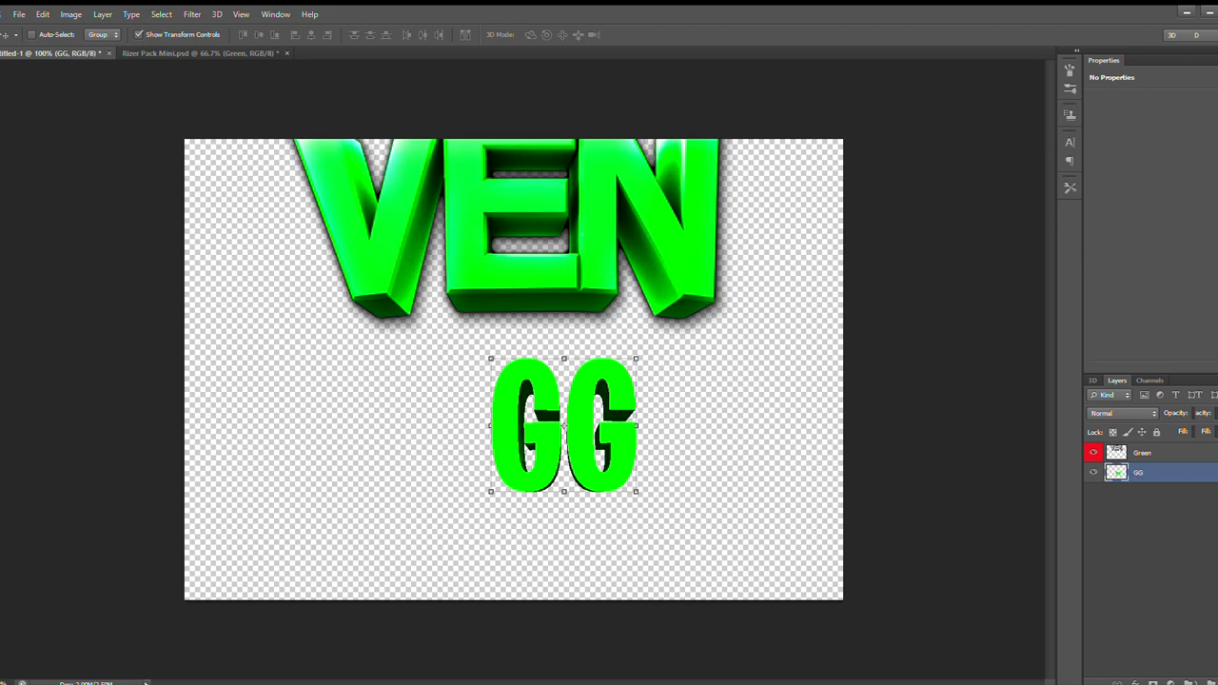
key("i")
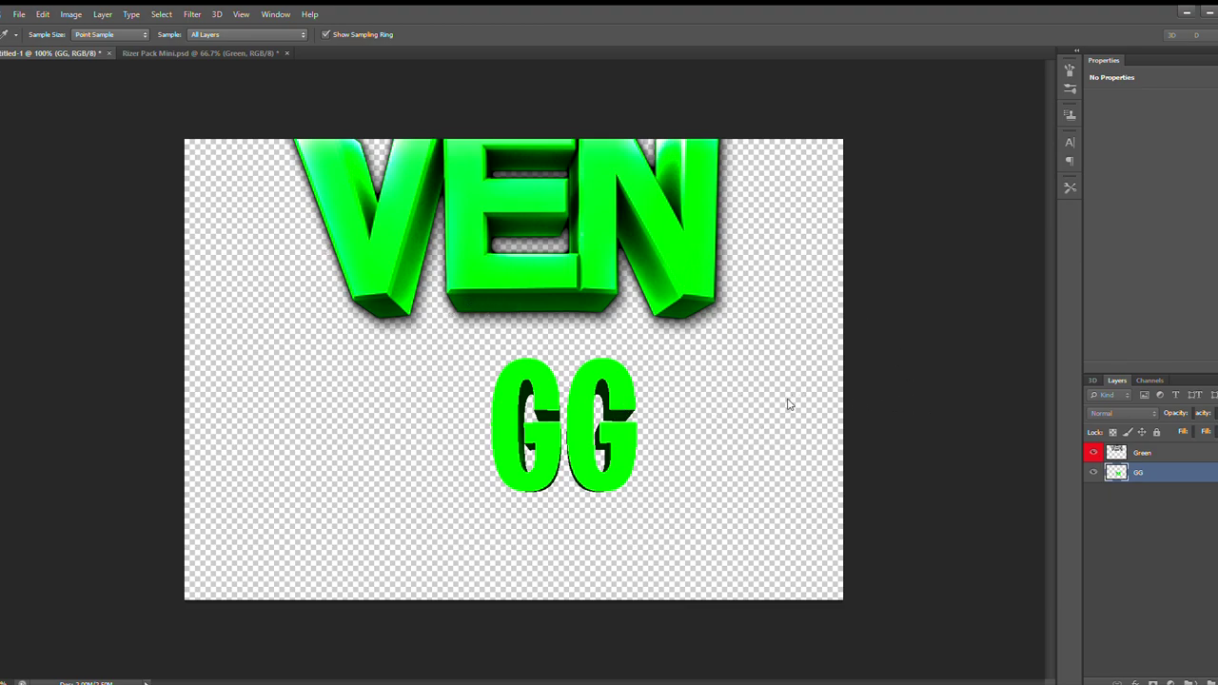
key("v")
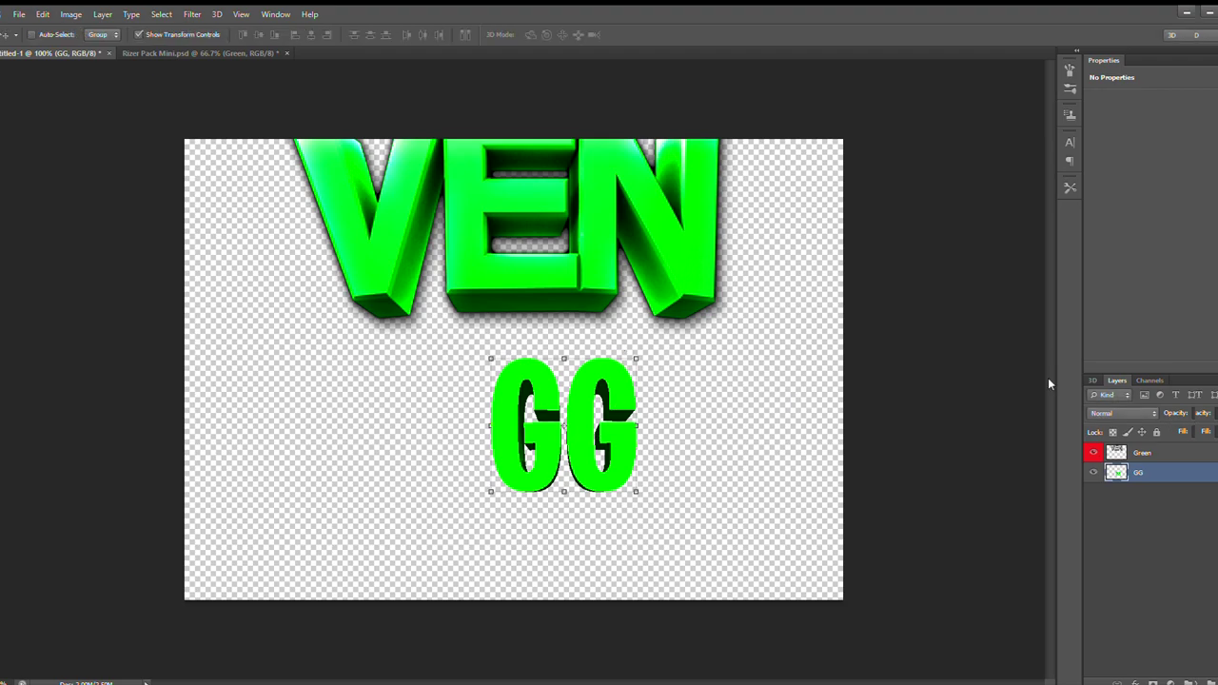
- Nudge the VEN lettering right and down, then paste its layer style onto GG
left_click(1138, 455)
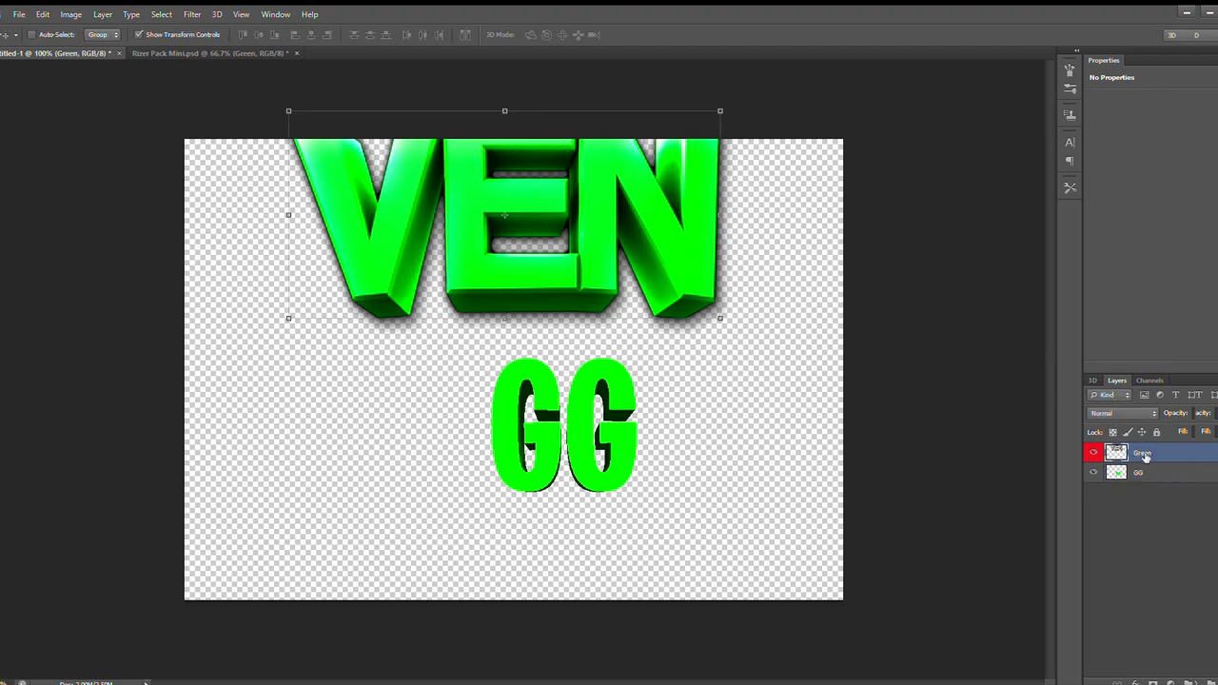
left_click_drag(602, 234, 617, 262)
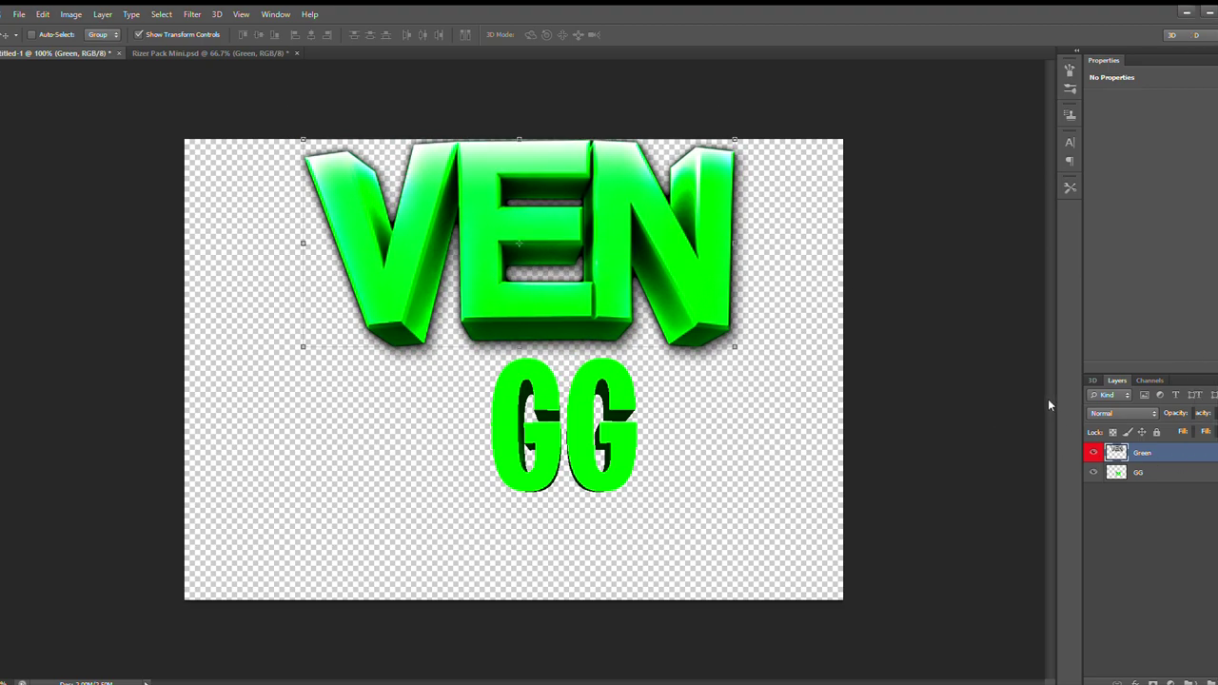
left_click(1139, 473)
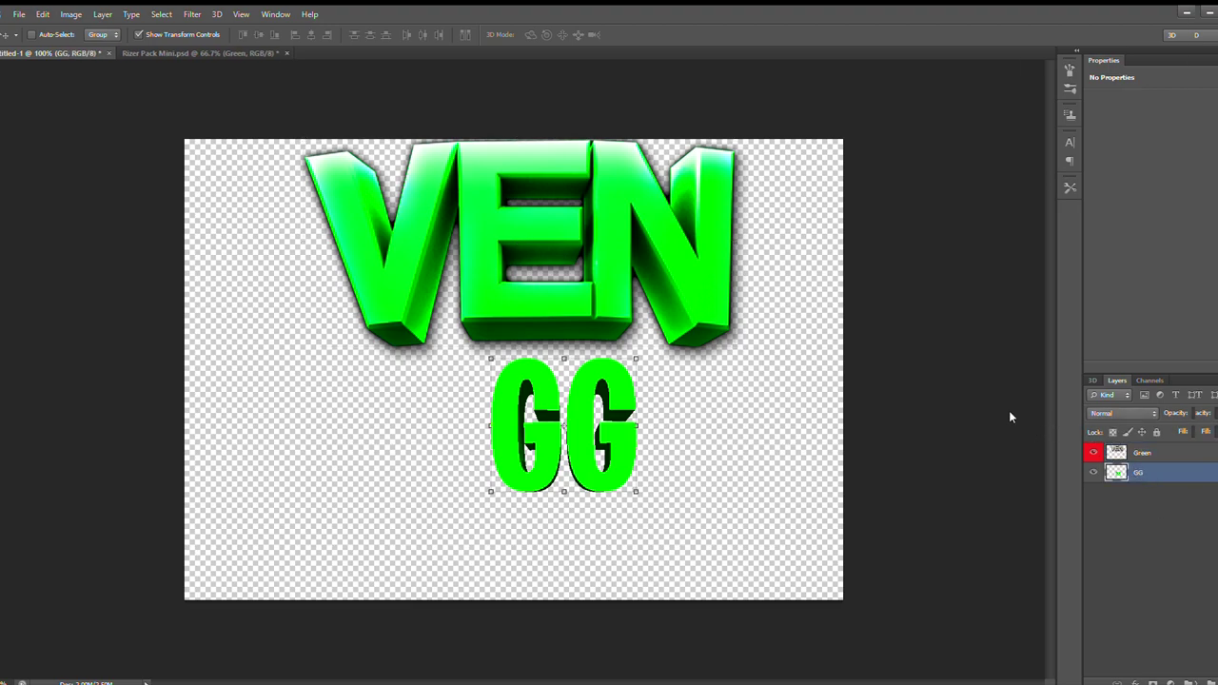
key("ctrl+alt+v")
left_click_drag(579, 431, 678, 455)
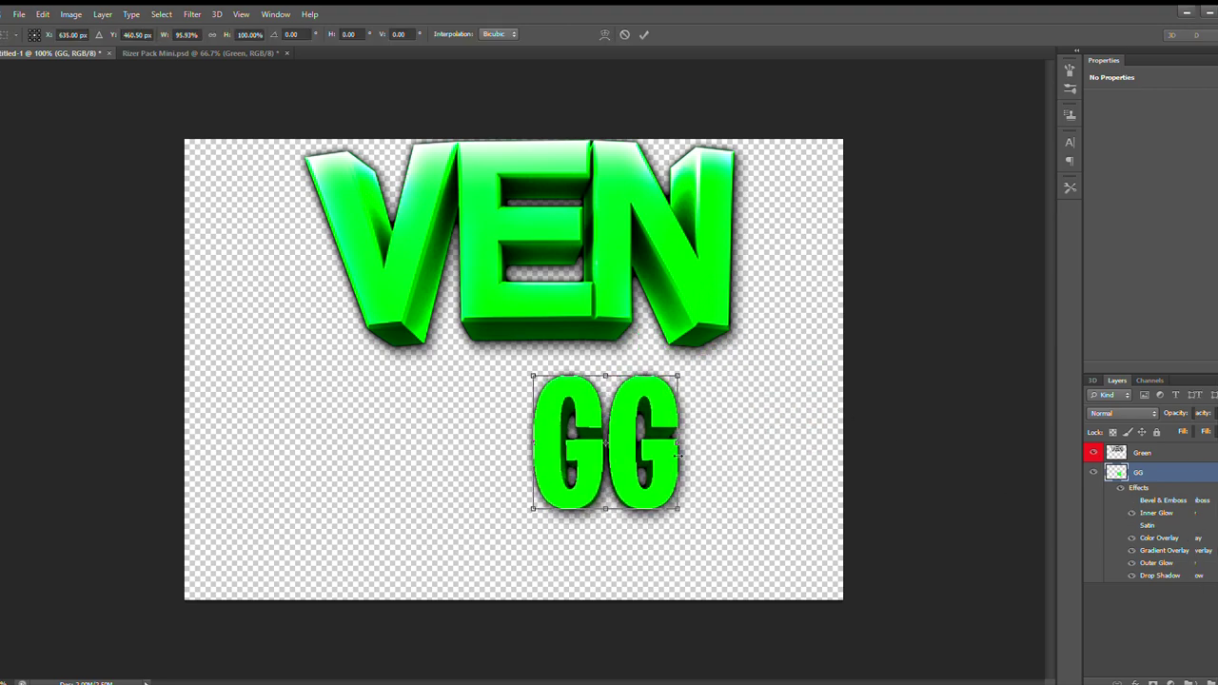
left_click(643, 35)
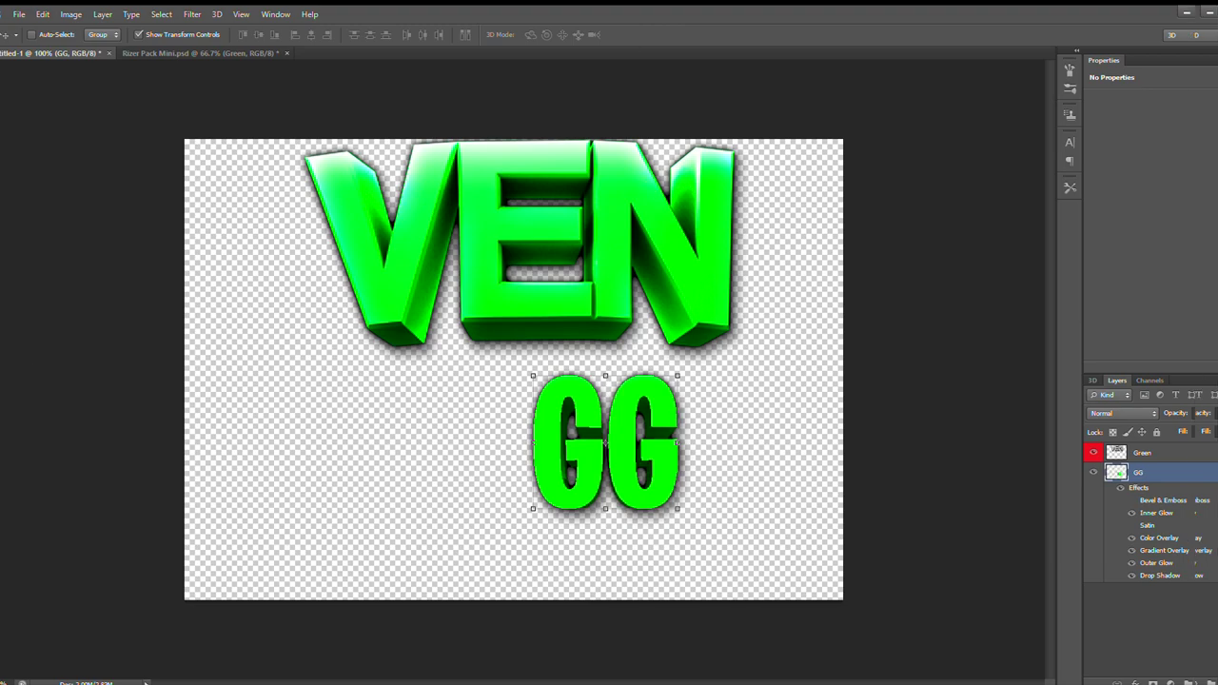
- Drag the GG text up to the canvas's left edge, partly off-canvas
key("i")
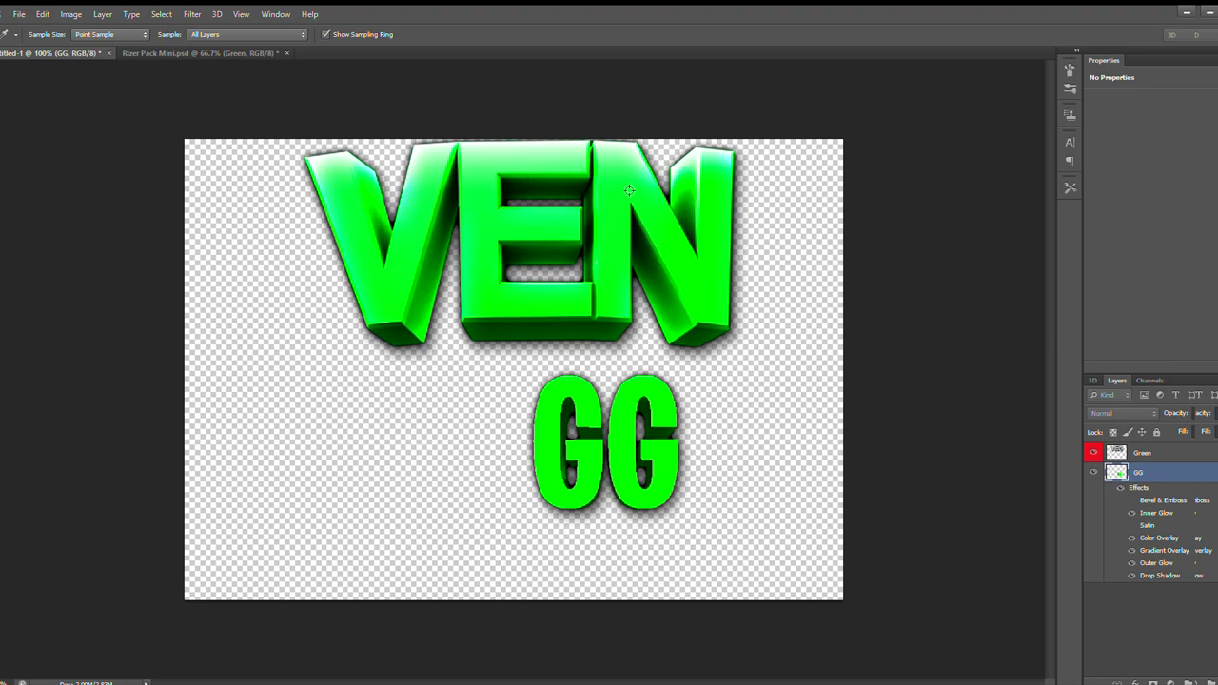
key("v")
left_click_drag(568, 442, 162, 300)
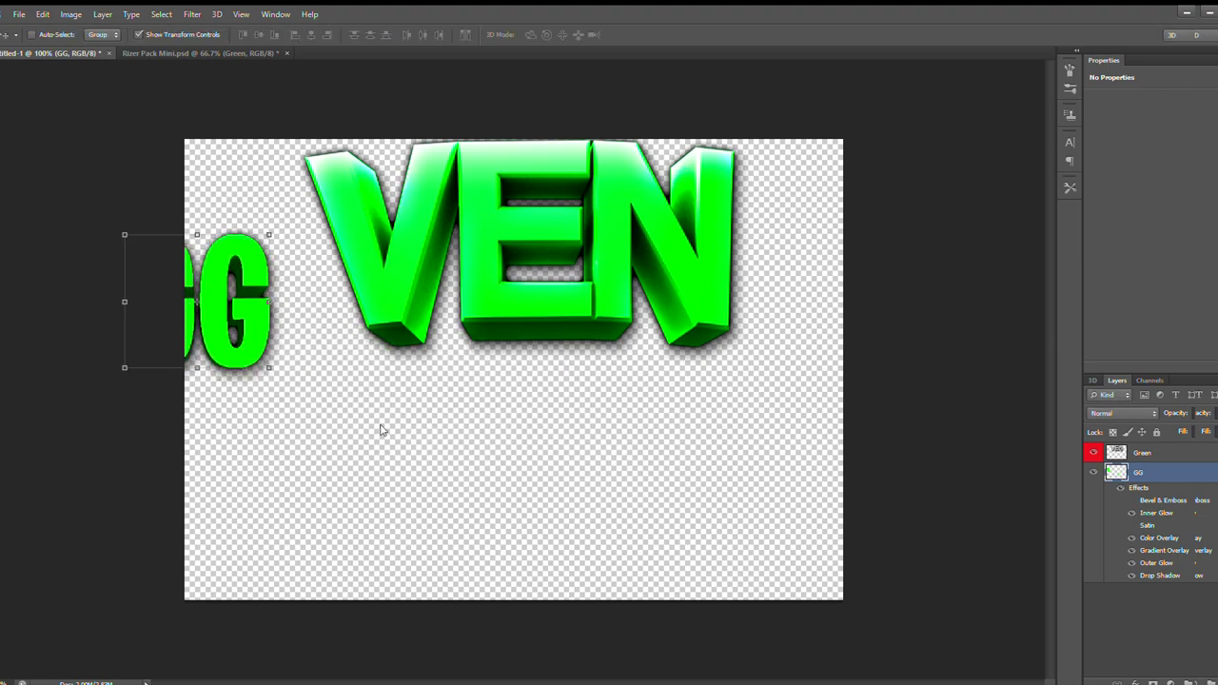
- Add the text 'GREEN' and move it left and down under VEN
key("t")
left_click(508, 466)
type("GREEN")
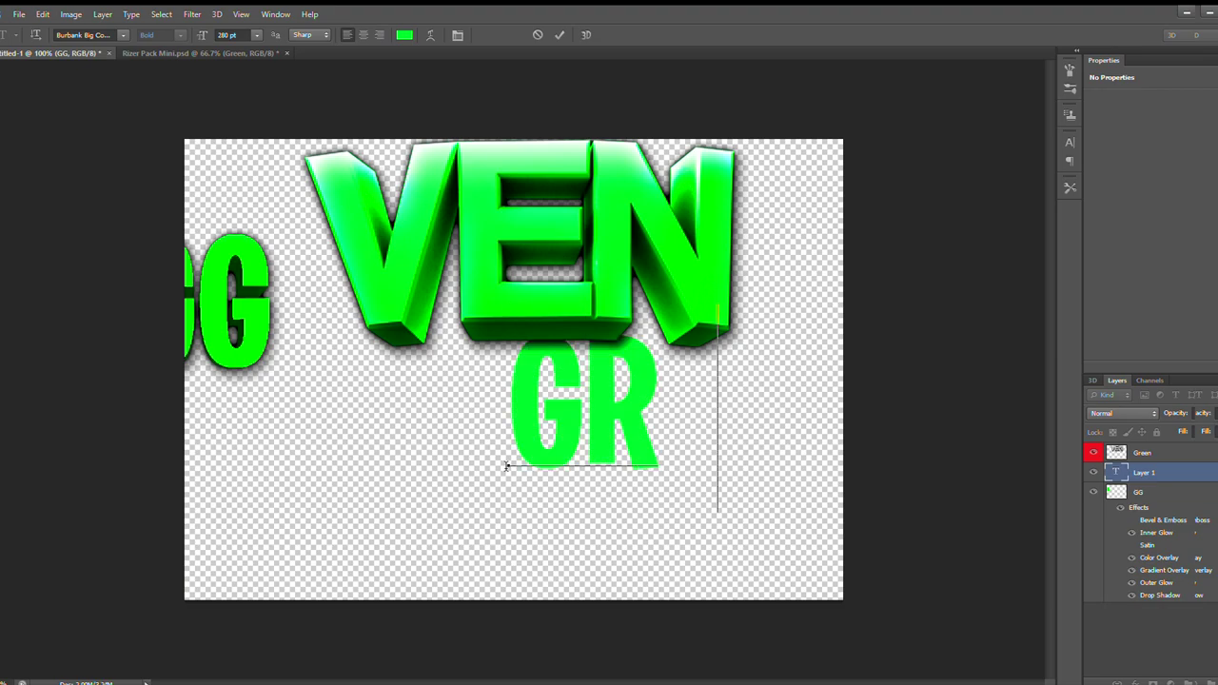
left_click(560, 35)
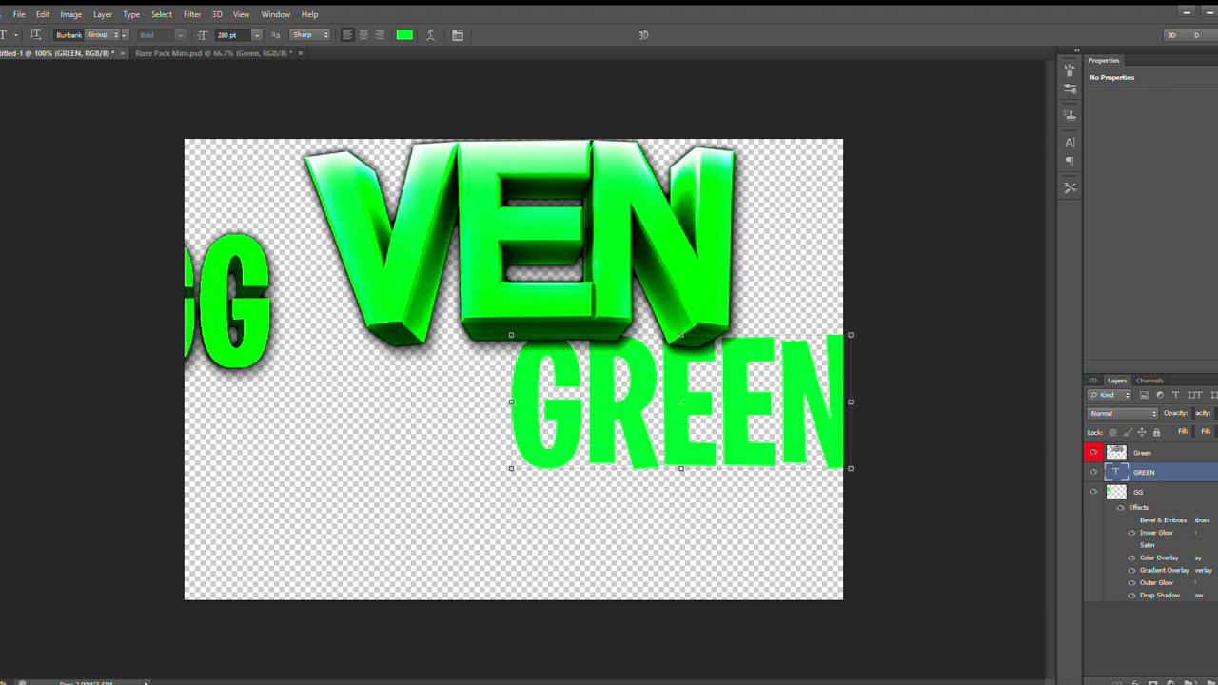
key("v")
left_click_drag(747, 419, 607, 451)
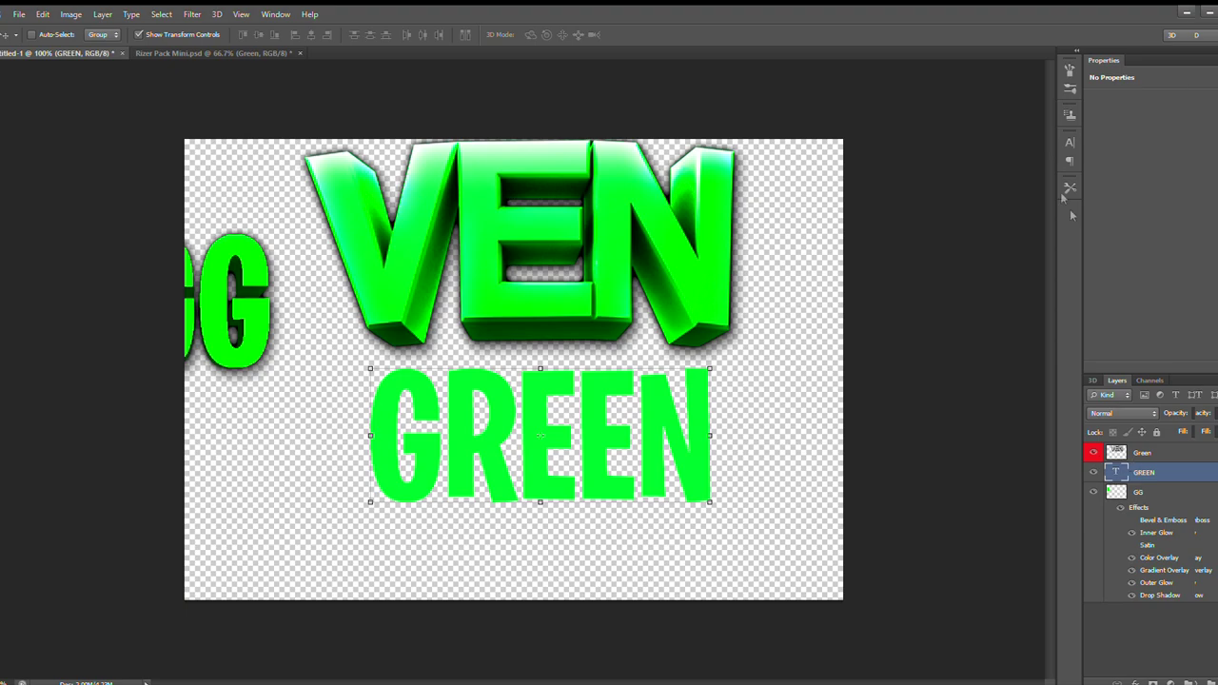
- Paste the saved layer style onto GREEN and extrude it into 3D lettering
key("ctrl+alt+v")
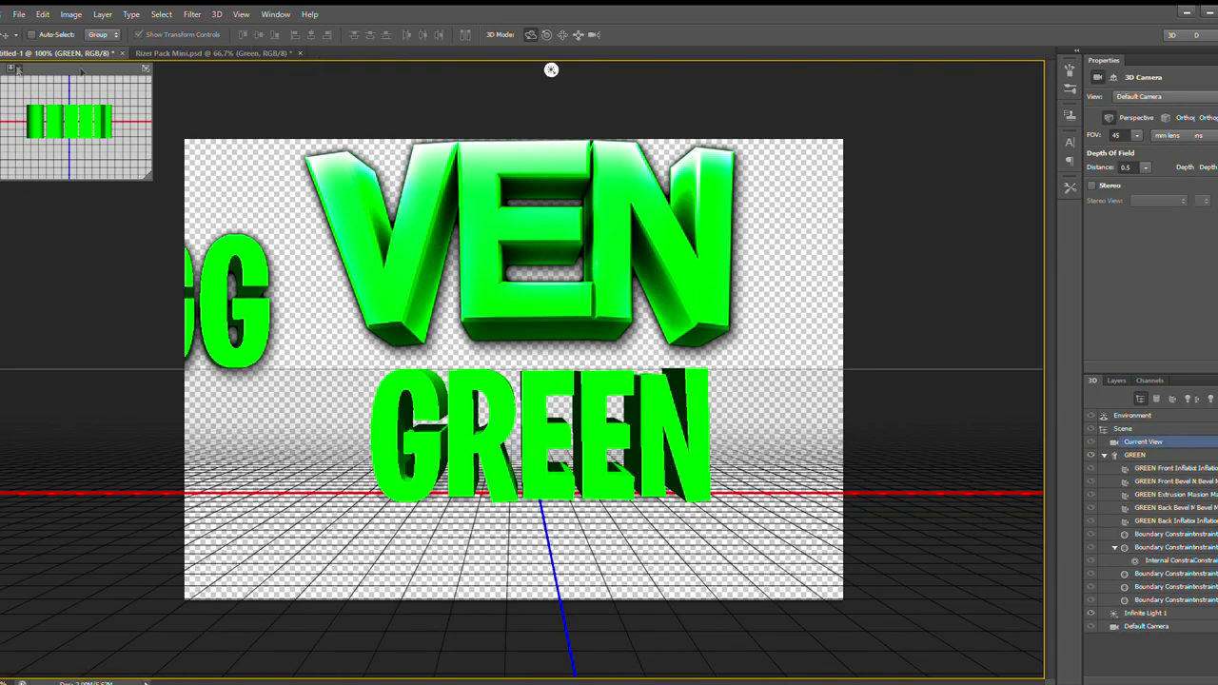
left_click(1109, 379)
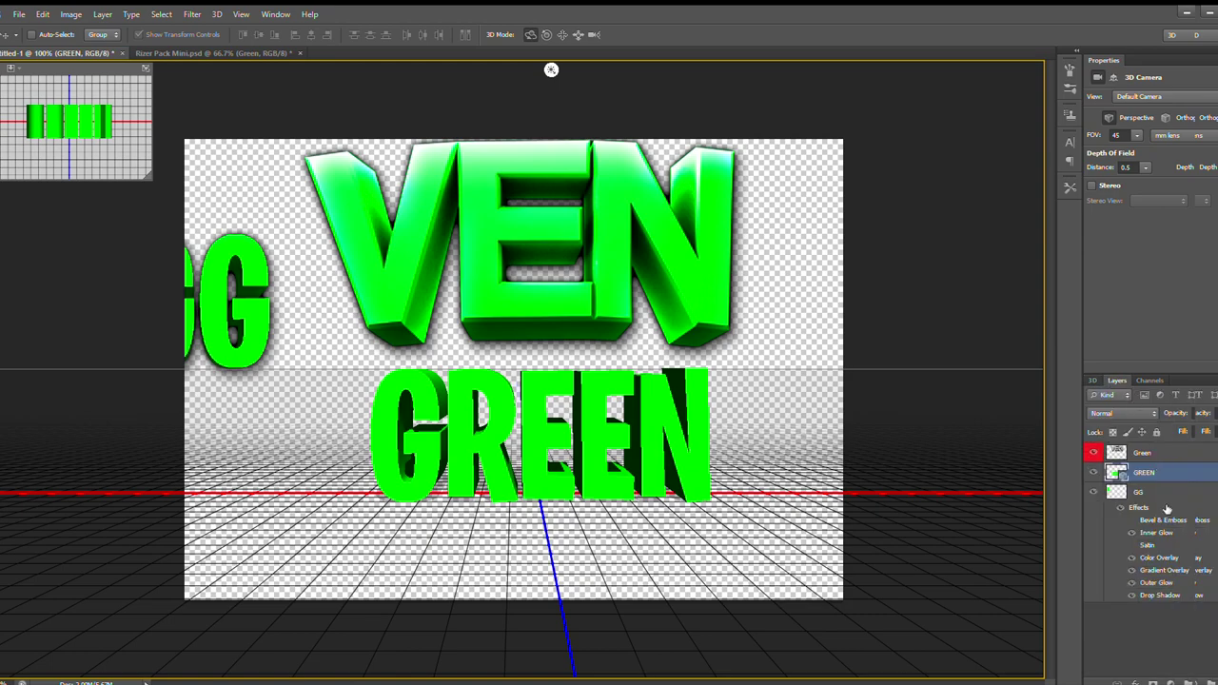
key("ctrl+z")
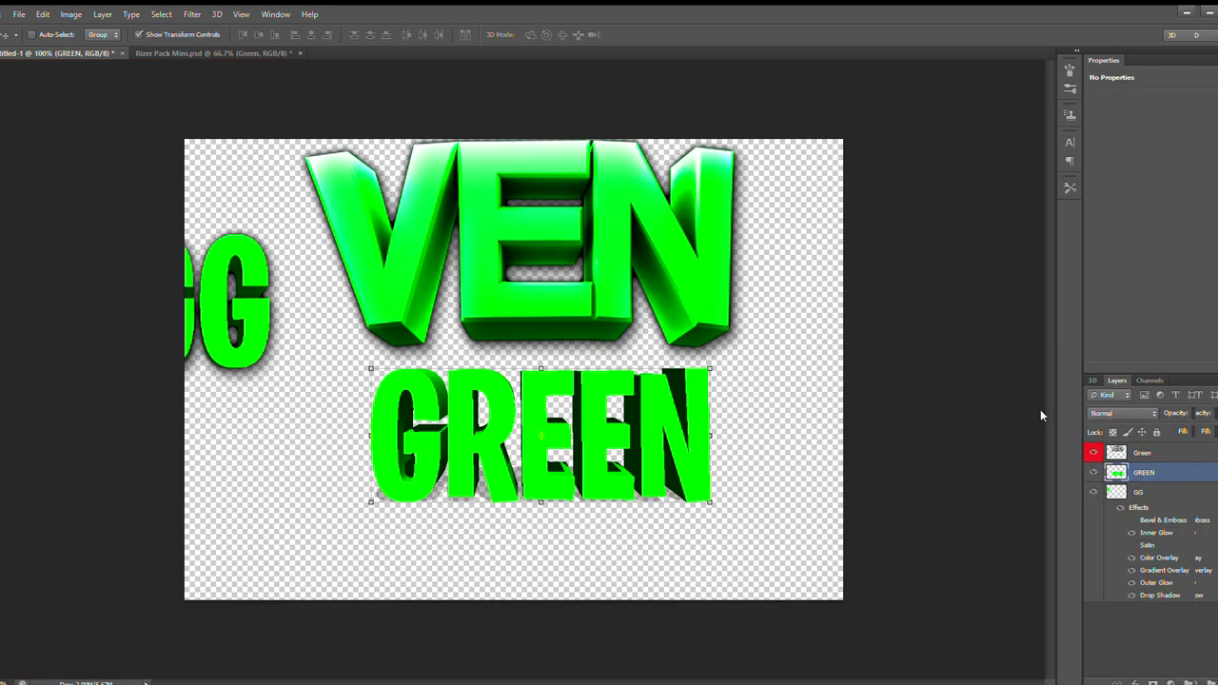
key("ctrl+alt+z")
- Shift the 3D GREEN text up and left in small moves, then hide its layer
mouse_move(657, 457)
left_mouse_down()
mouse_move(691, 462)
mouse_move(646, 426)
mouse_move(627, 447)
mouse_move(550, 467)
mouse_move(675, 470)
mouse_move(700, 512)
mouse_move(673, 473)
mouse_move(715, 463)
mouse_move(666, 430)
mouse_move(640, 468)
mouse_move(640, 453)
mouse_move(639, 465)
mouse_move(611, 446)
mouse_move(627, 485)
mouse_move(645, 468)
mouse_move(717, 487)
mouse_move(651, 470)
left_mouse_up()
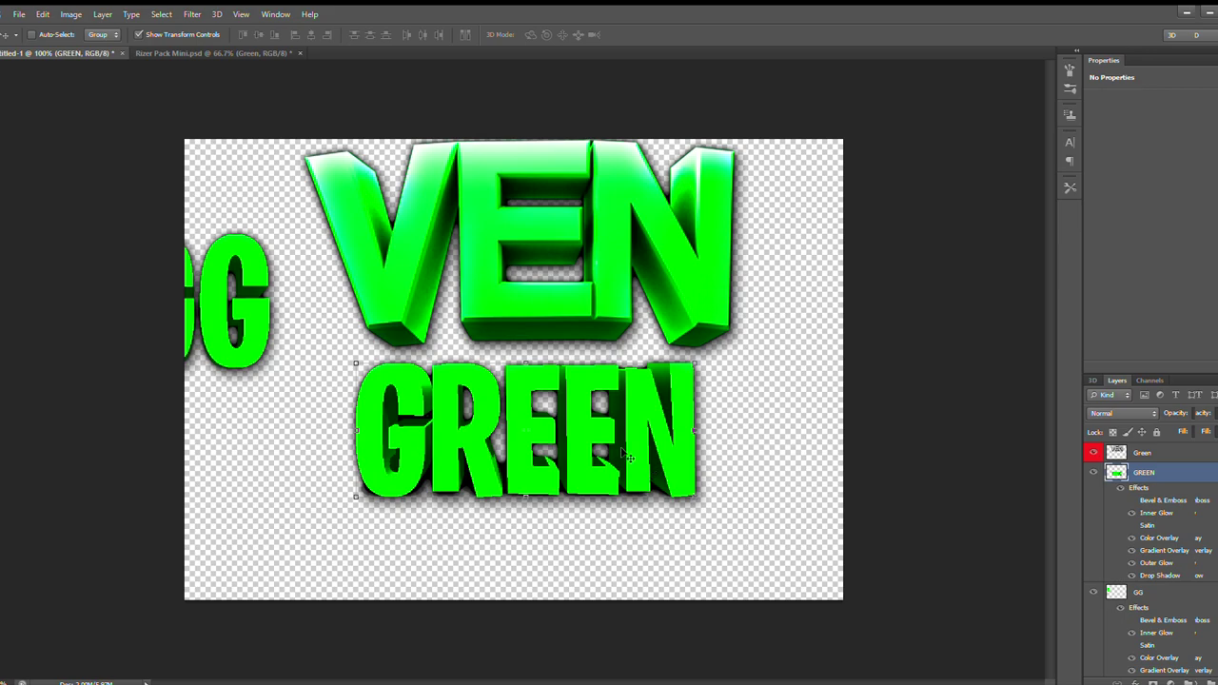
left_click_drag(651, 471, 629, 467)
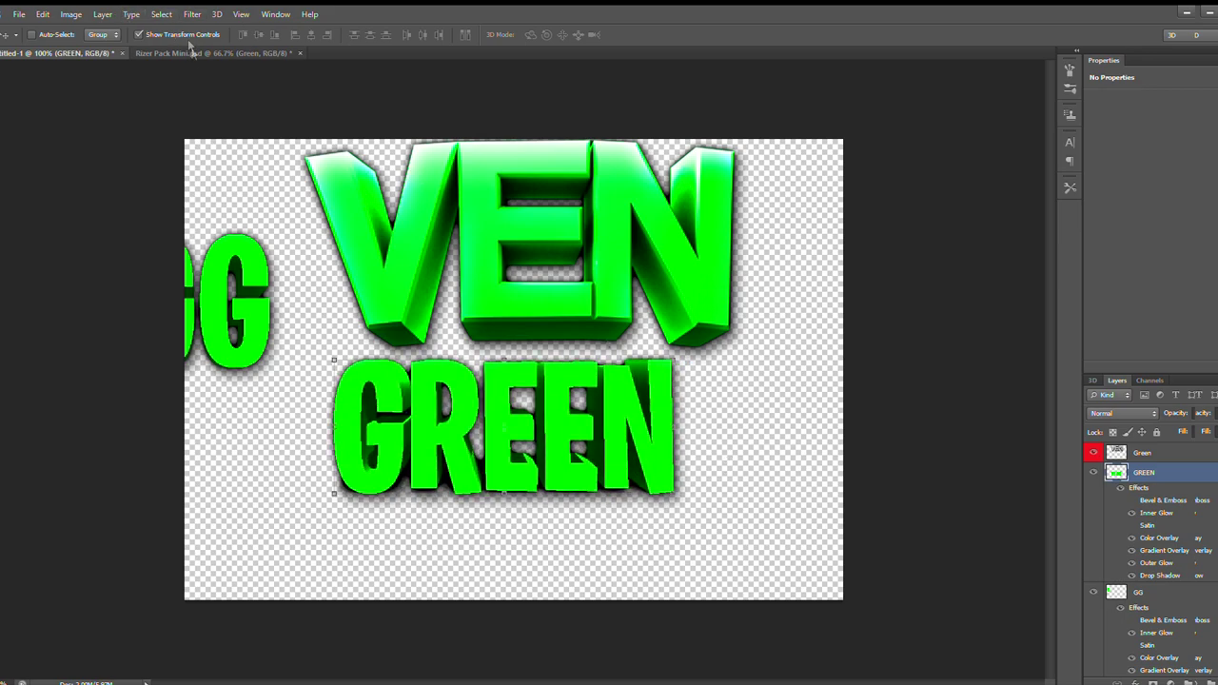
left_click_drag(585, 374, 248, 182)
left_click(1094, 472)
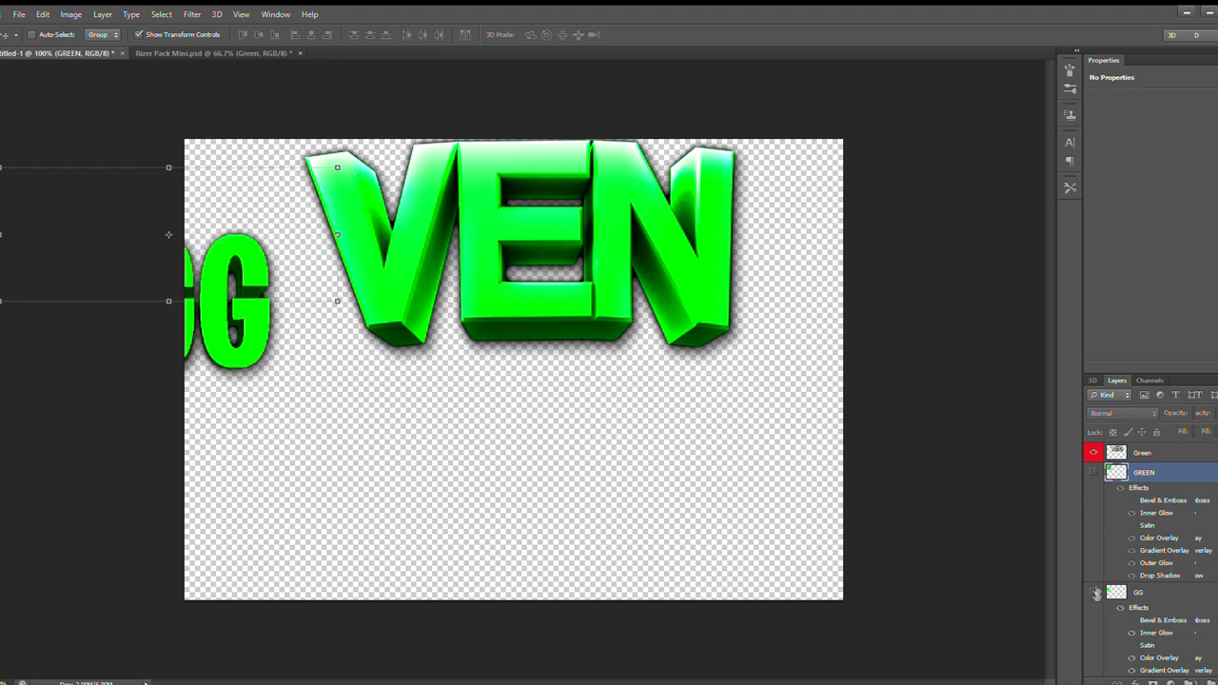
- Hide GG and the green VEN, then switch Rizer Pack Mini's preset from Green to Yellow
left_click(1093, 592)
left_click(1093, 453)
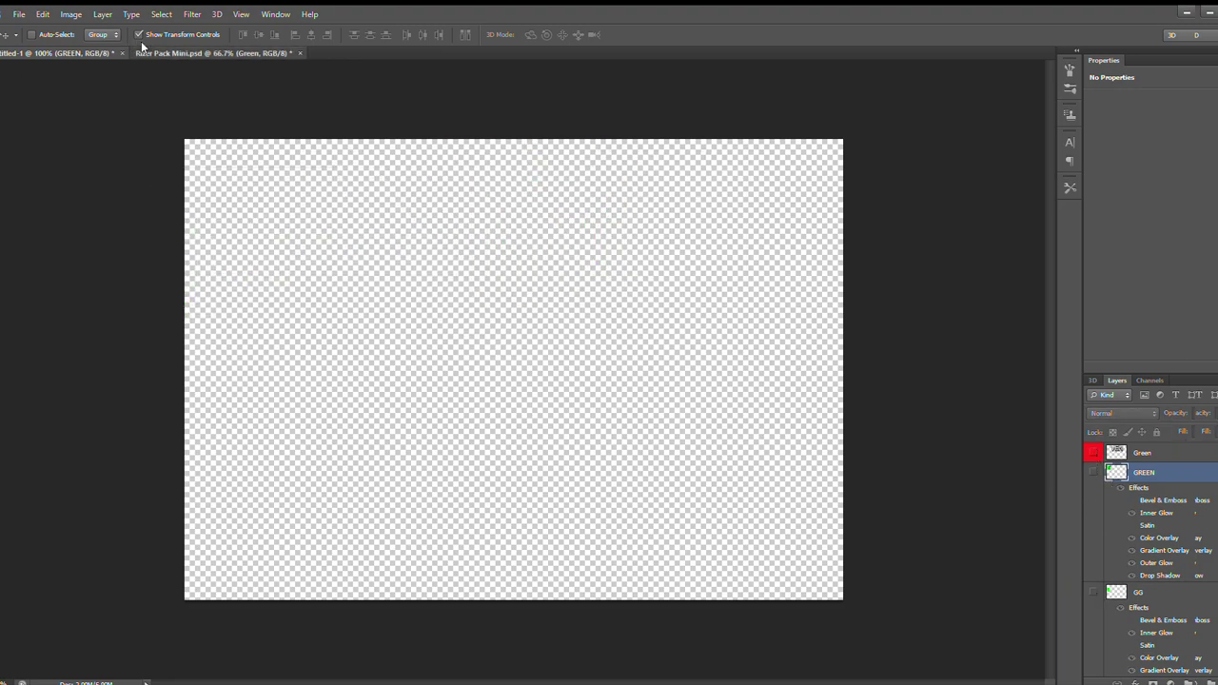
left_click(142, 49)
scroll(1188, 541, "down", 2)
left_click(1093, 547)
left_click(1093, 565)
left_click(1180, 583)
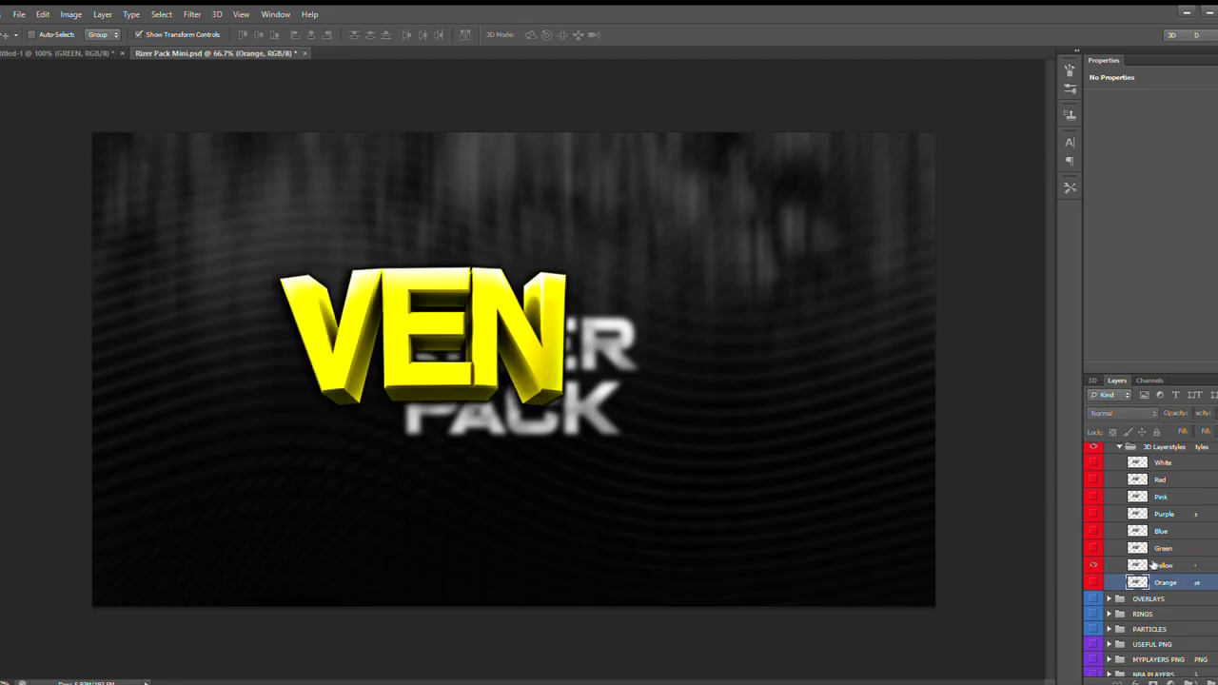
left_click(1153, 566)
- Drag the yellow VEN into Untitled-1 and place it at the top of the canvas
left_click_drag(495, 329, 724, 280)
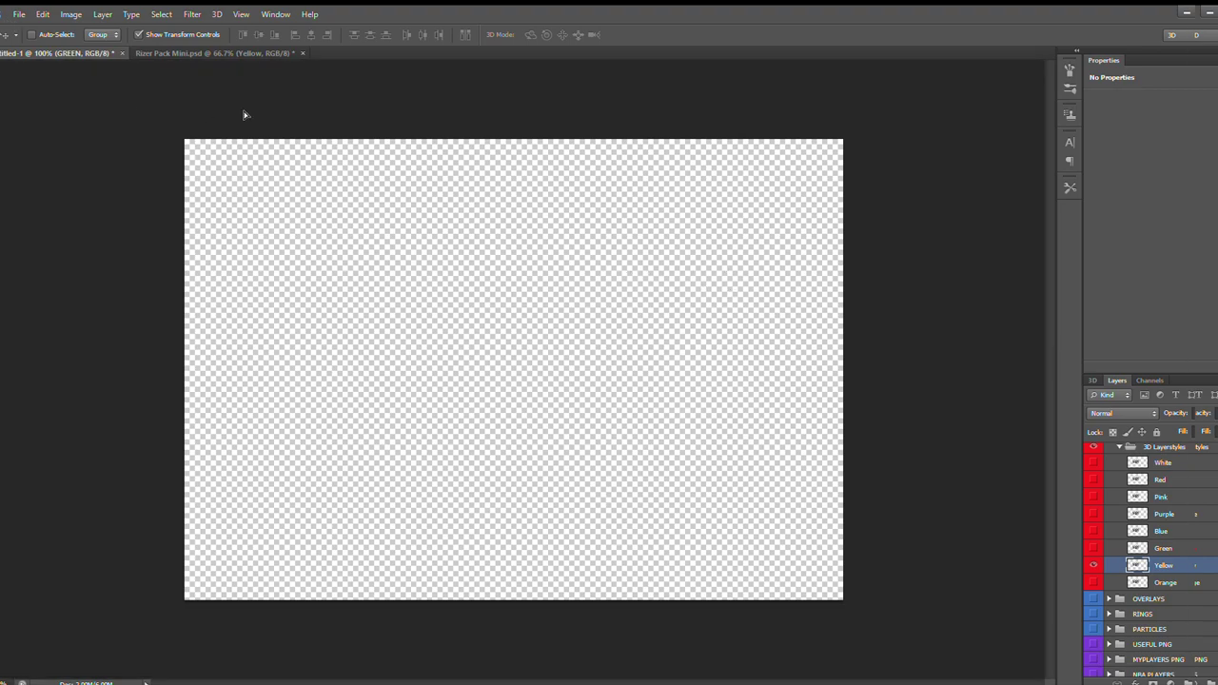
left_click_drag(244, 114, 369, 155)
left_click_drag(700, 257, 565, 213)
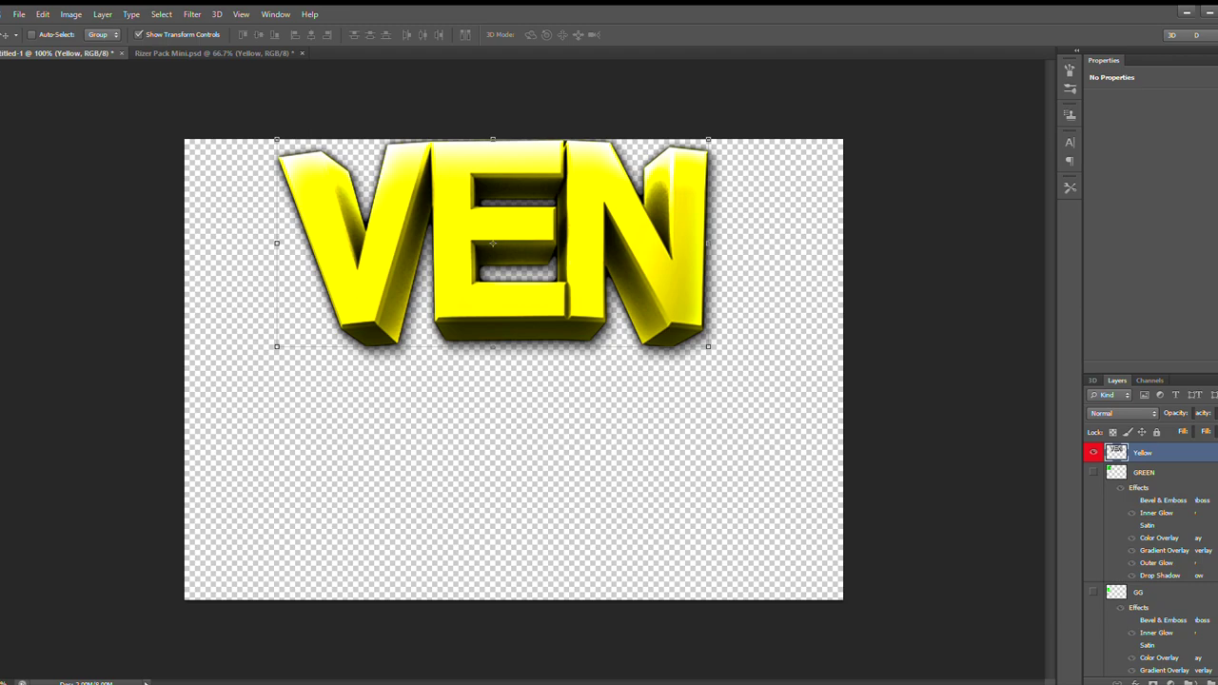
- Add the text YELLOW and centre it below VEN
key("t")
left_click(507, 461)
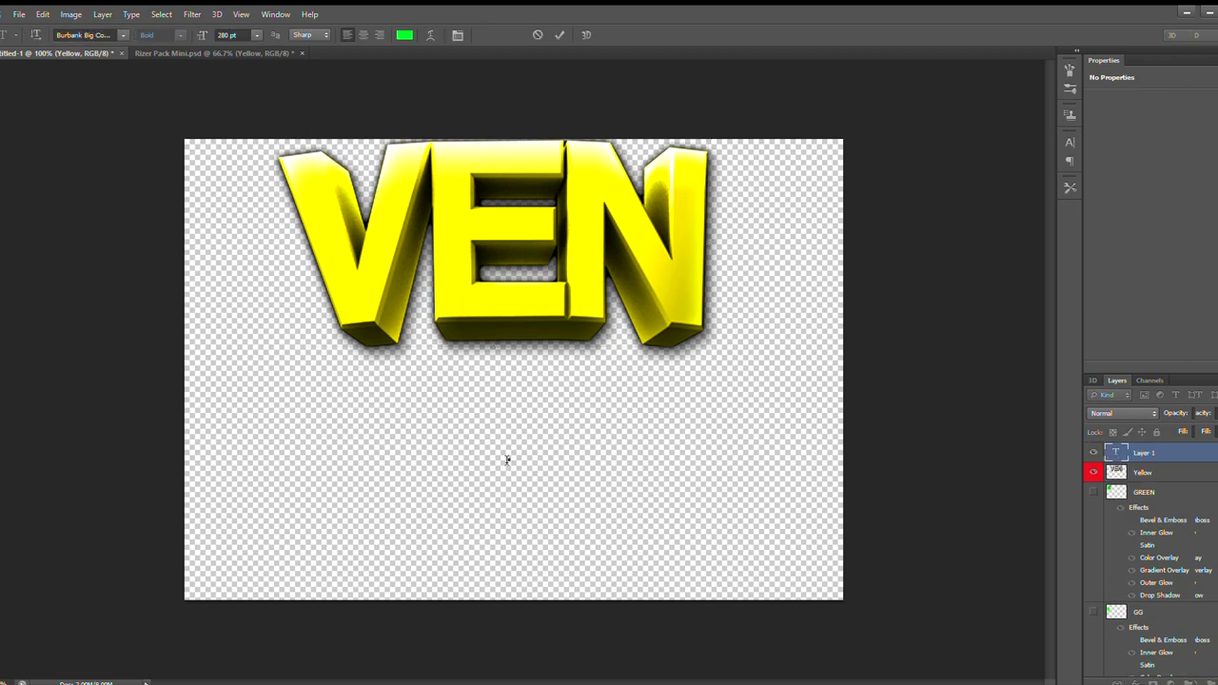
type("YELLOW")
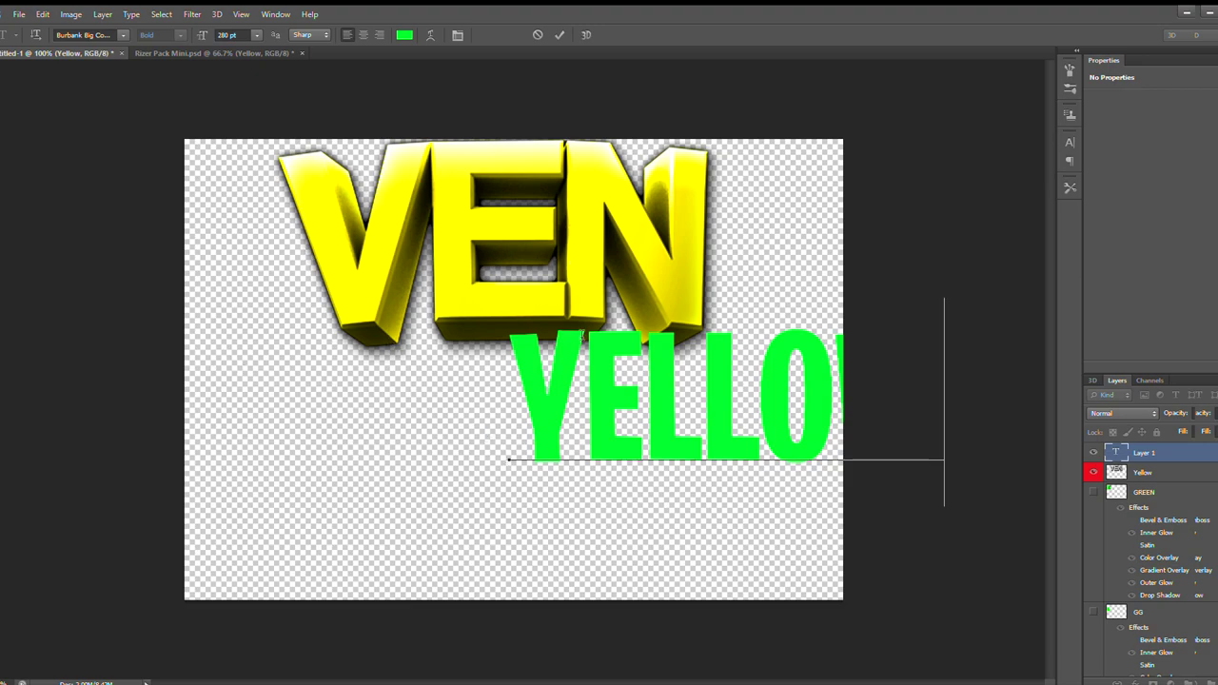
key("ctrl+Return")
key("v")
left_click_drag(819, 421, 623, 453)
- Sample VEN's yellow with the Eyedropper and fill the YELLOW text with it
key("p")
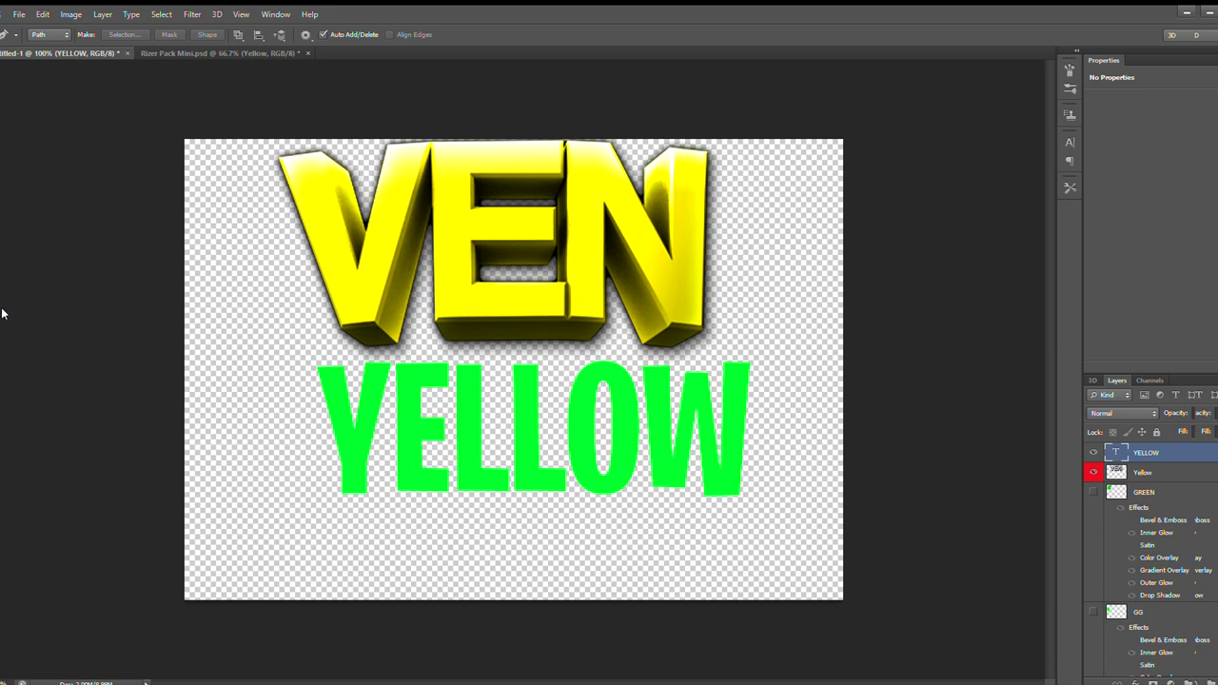
key("i")
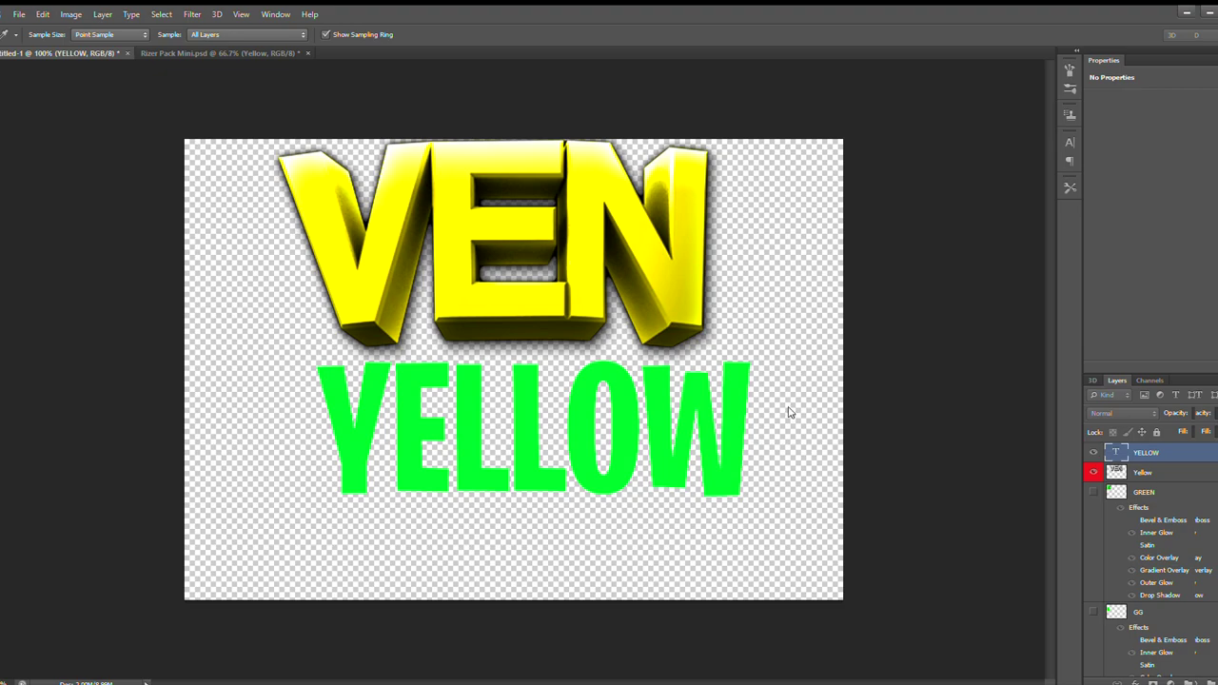
key("p")
key("alt+BackSpace")
- Copy the yellow VEN layer's bevel, glow and shadow style and paste it onto YELLOW
key("t")
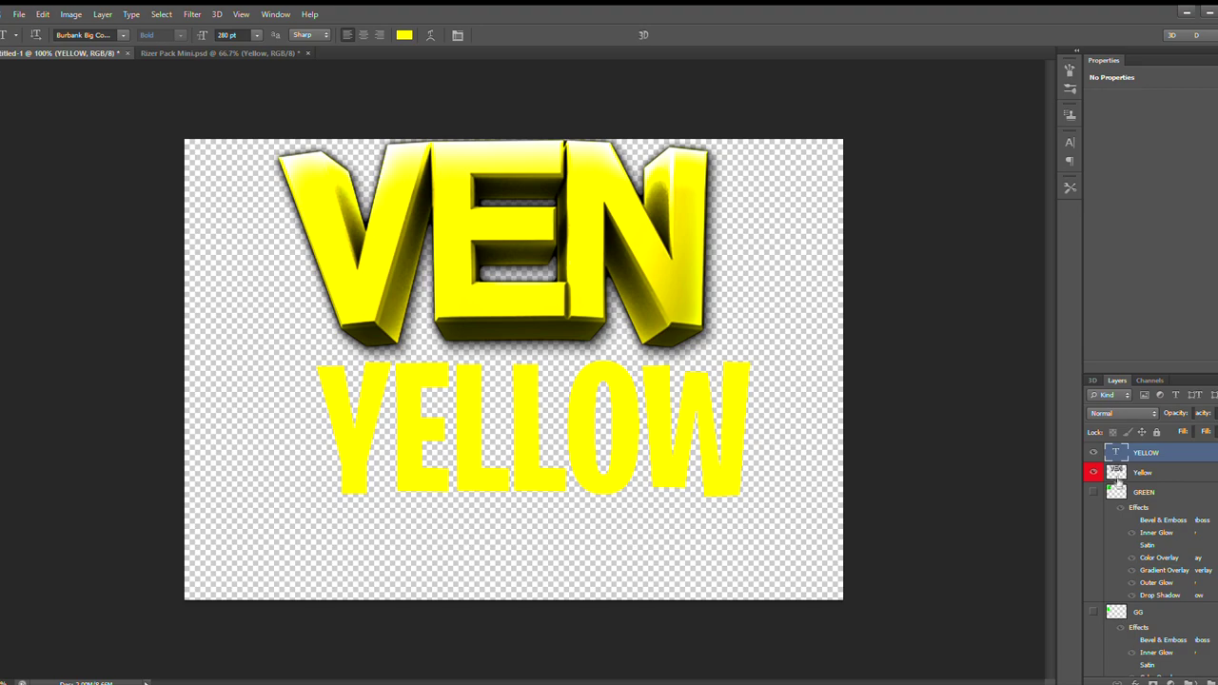
left_click(1119, 478)
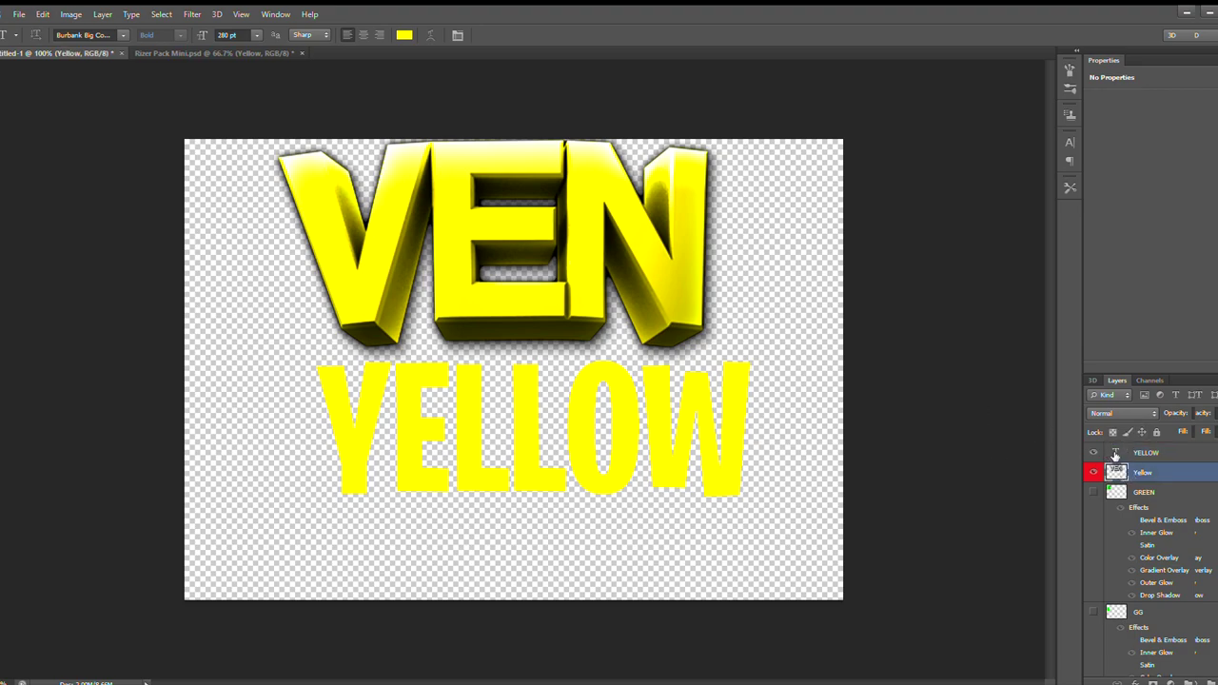
left_click(1114, 456)
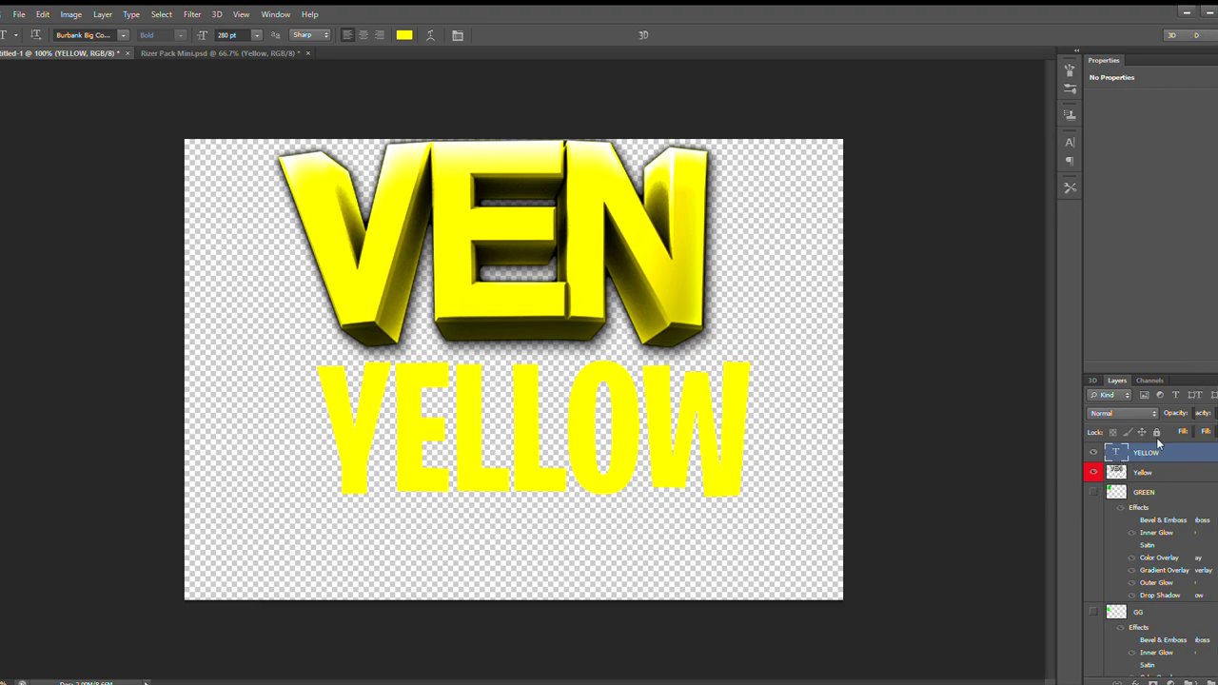
key("ctrl+z")
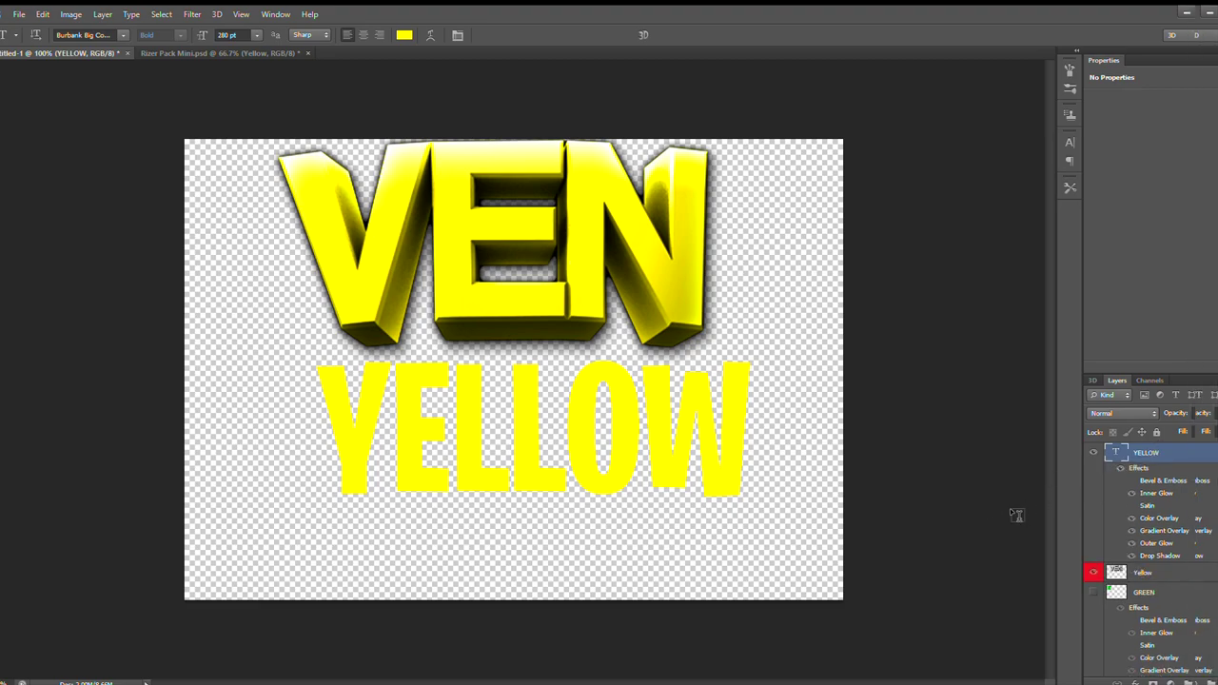
left_click(0, 67)
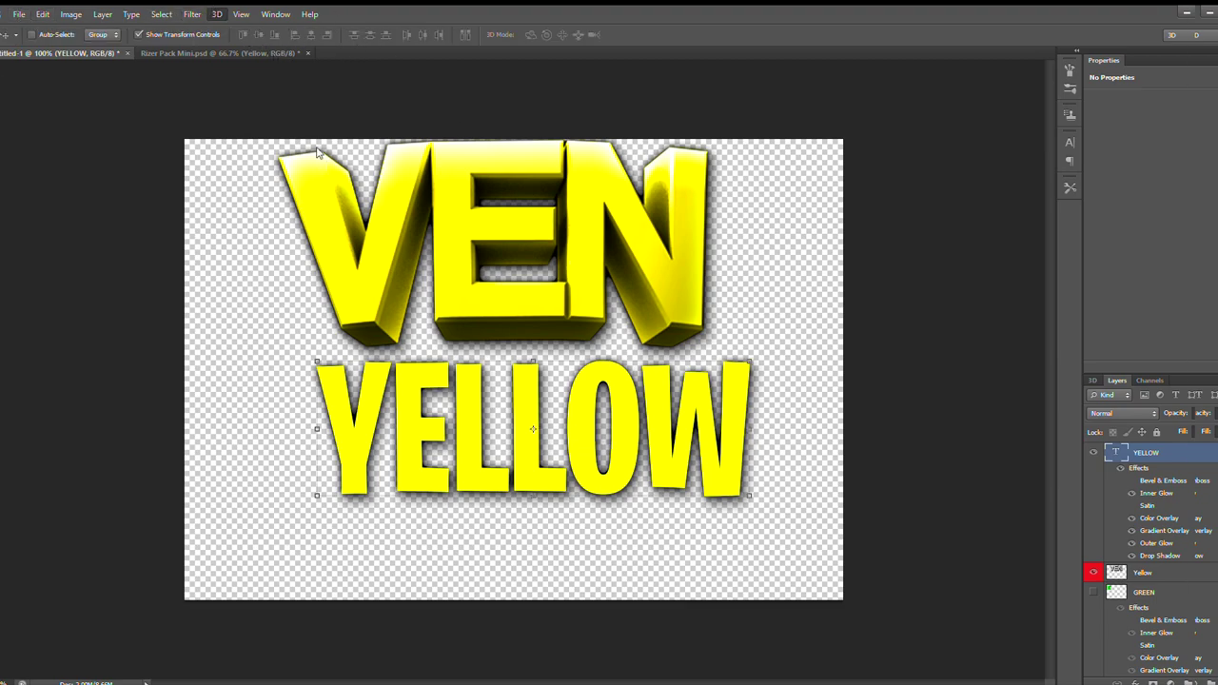
- Extrude the YELLOW text as a 3D layer and paste VEN's layer style back onto it
left_click(308, 56)
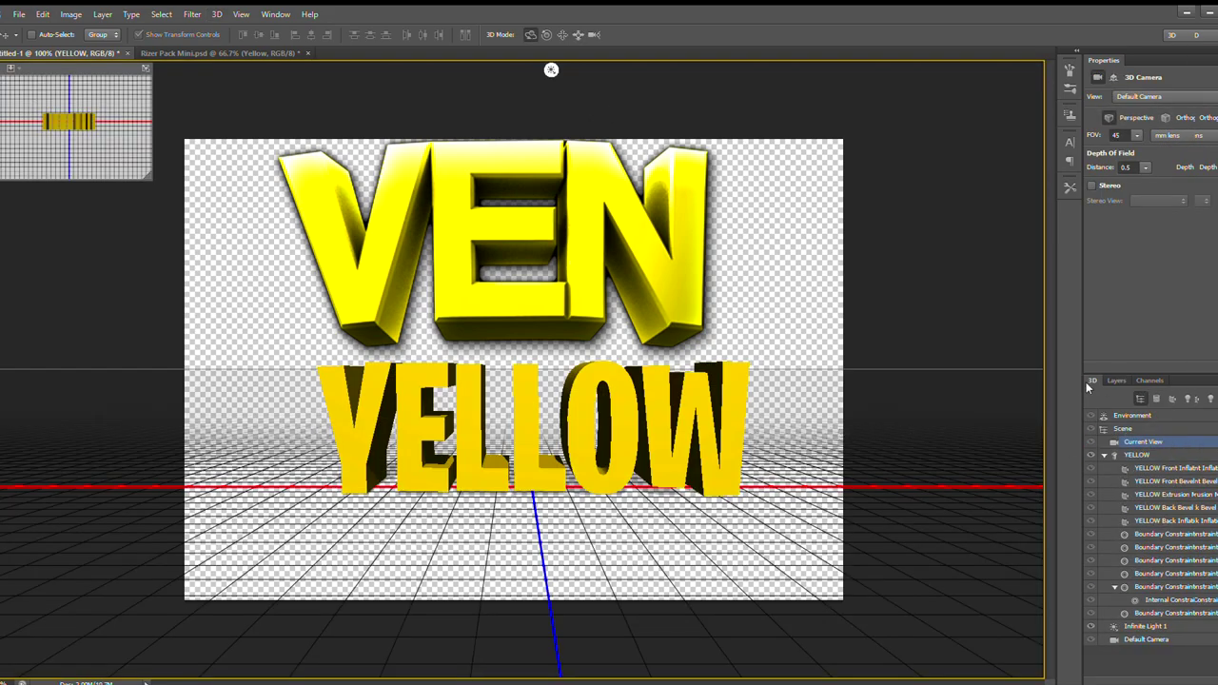
left_click(1115, 381)
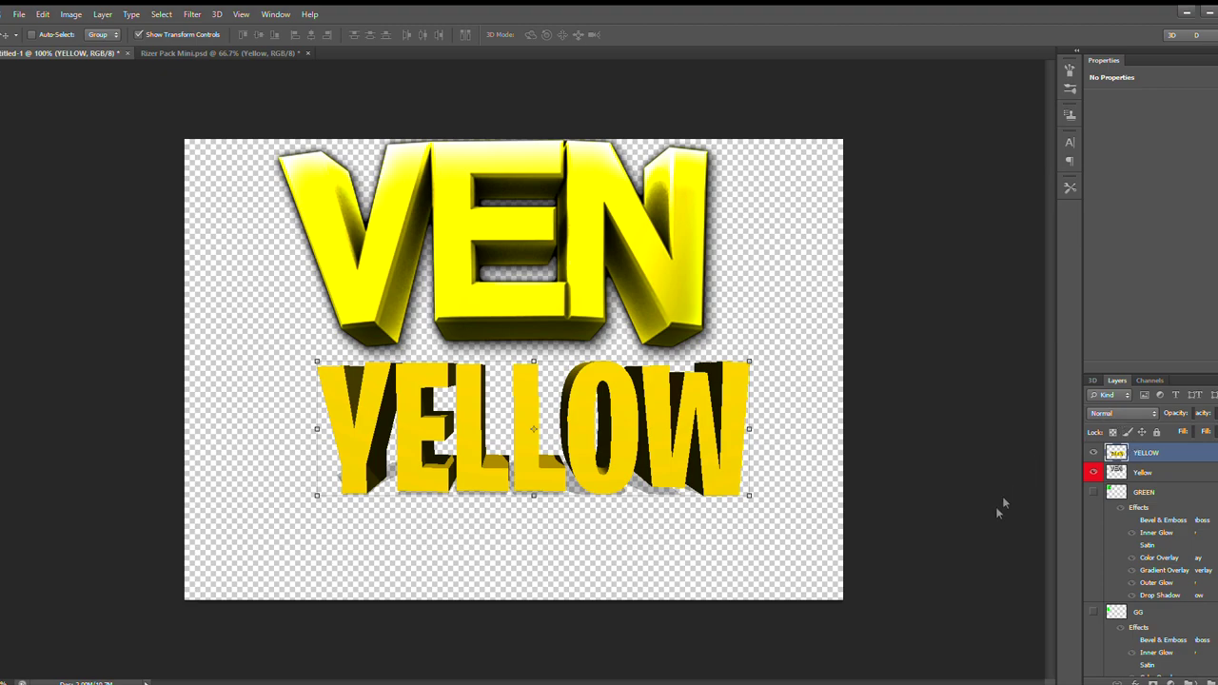
key("ctrl+z")
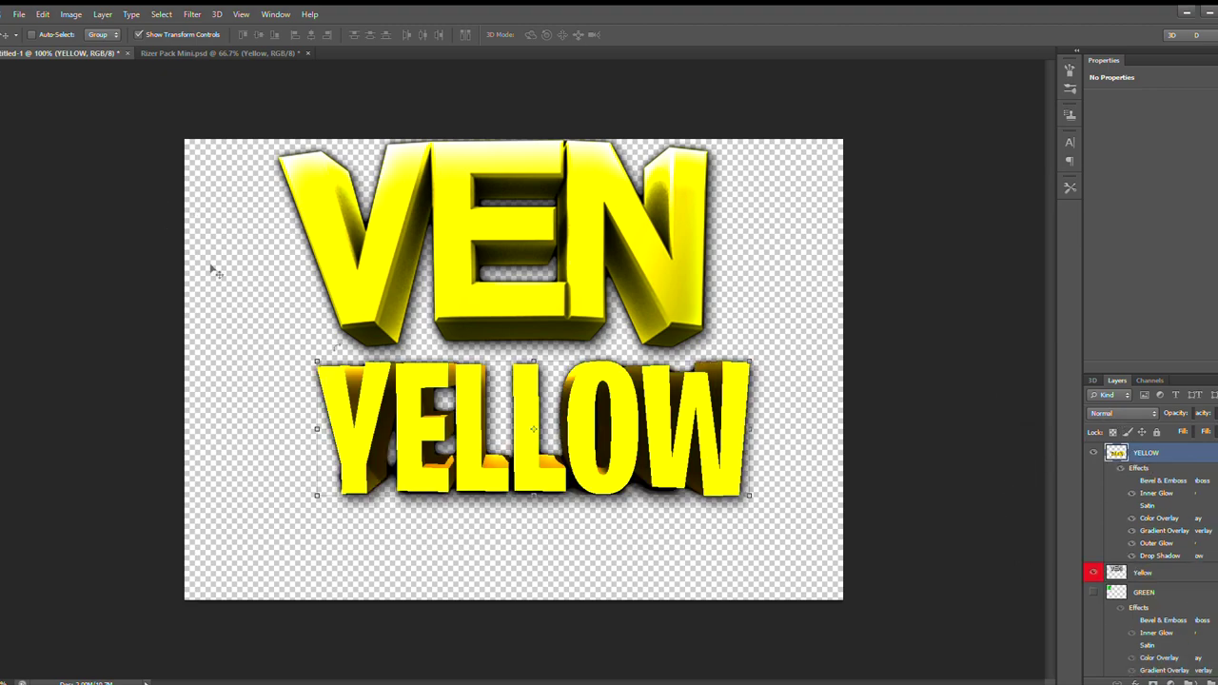